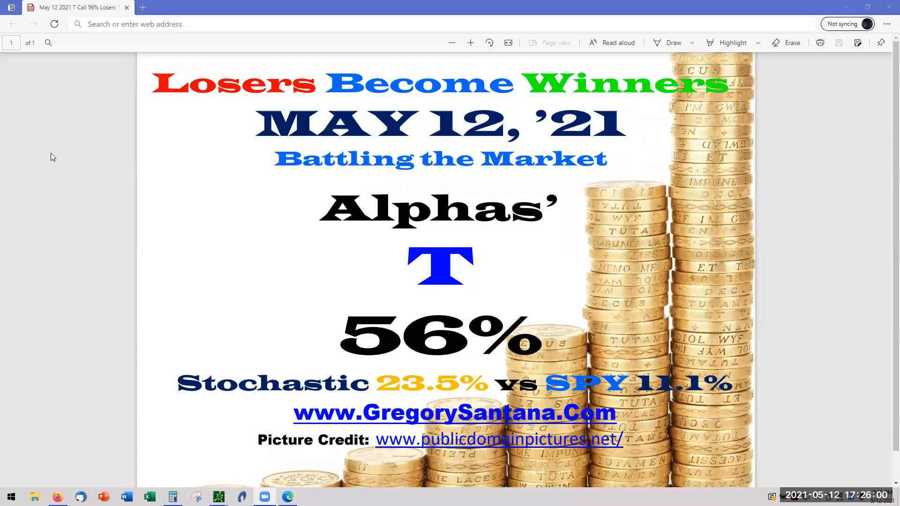
# Step: Minimize the Edge window to reveal the thinkorswim AT&T chart
pyautogui.click(847, 9)
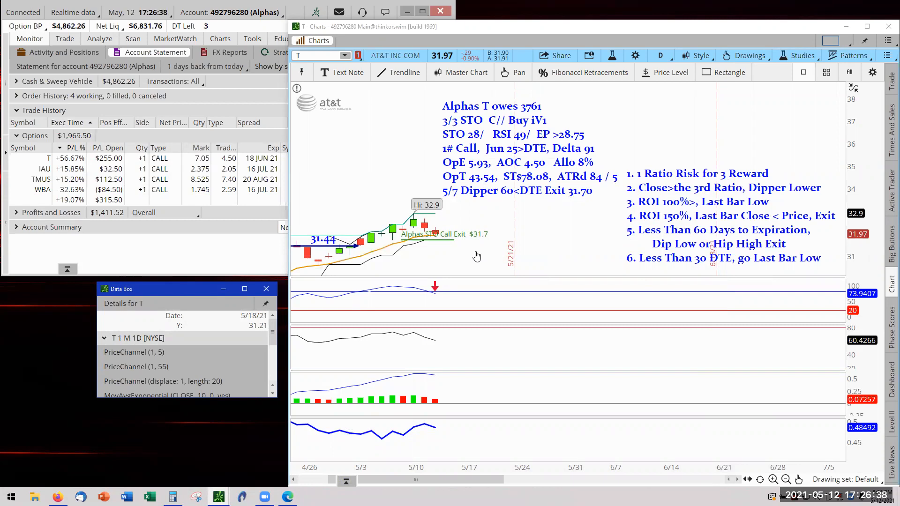
pyautogui.click(541, 180)
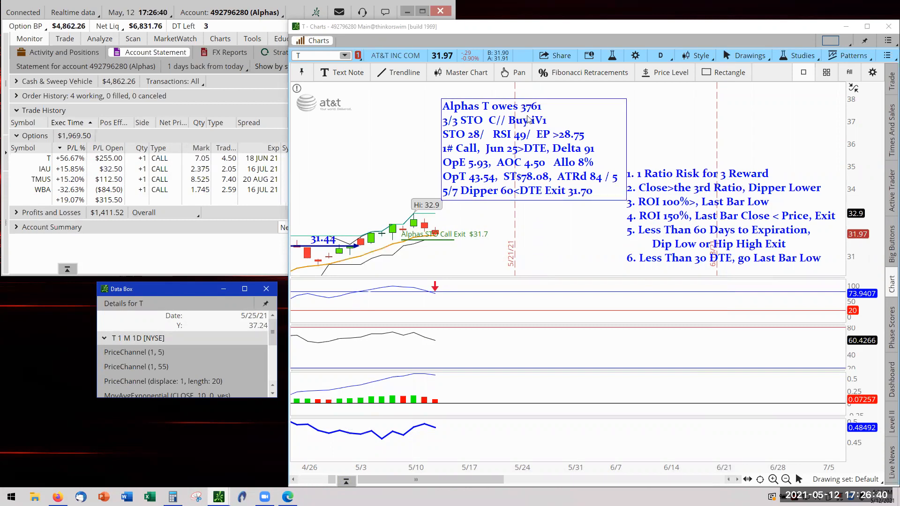
pyautogui.click(527, 271)
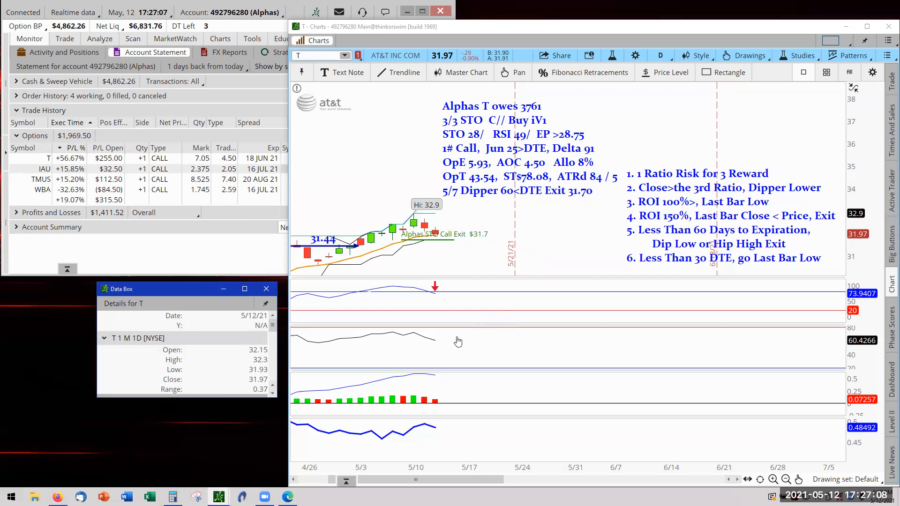
# Step: Flatten the T chart's bottom indicator pane, then bring up the May 12 slide
pyautogui.click(854, 350)
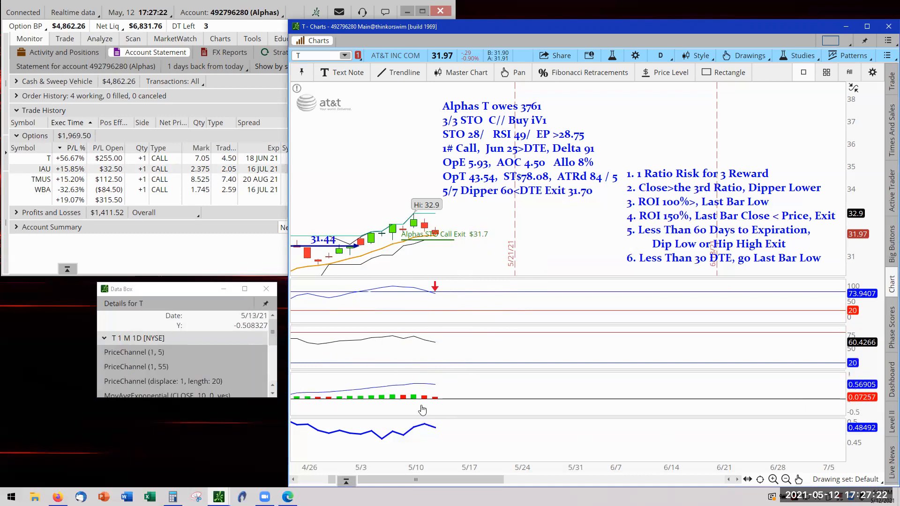
pyautogui.moveTo(857, 436)
pyautogui.mouseDown()
pyautogui.moveTo(857, 453)
pyautogui.moveTo(861, 440)
pyautogui.mouseUp()
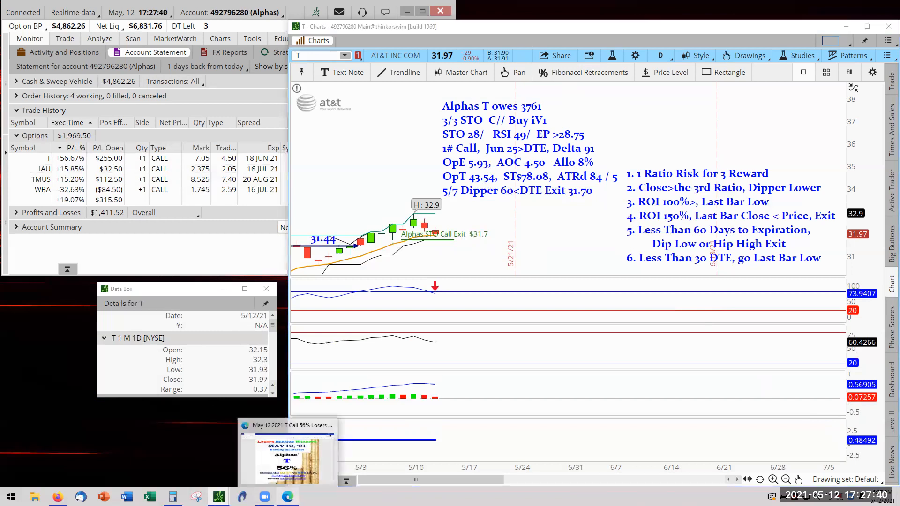
pyautogui.click(287, 497)
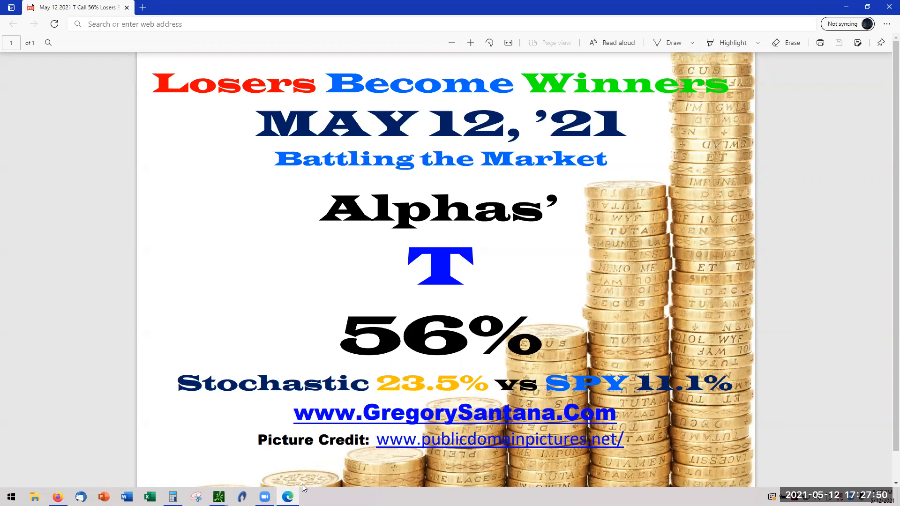
# Step: Switch the chart to IAU from the Positions list and autozoom its price data
pyautogui.moveTo(219, 496)
pyautogui.click(287, 497)
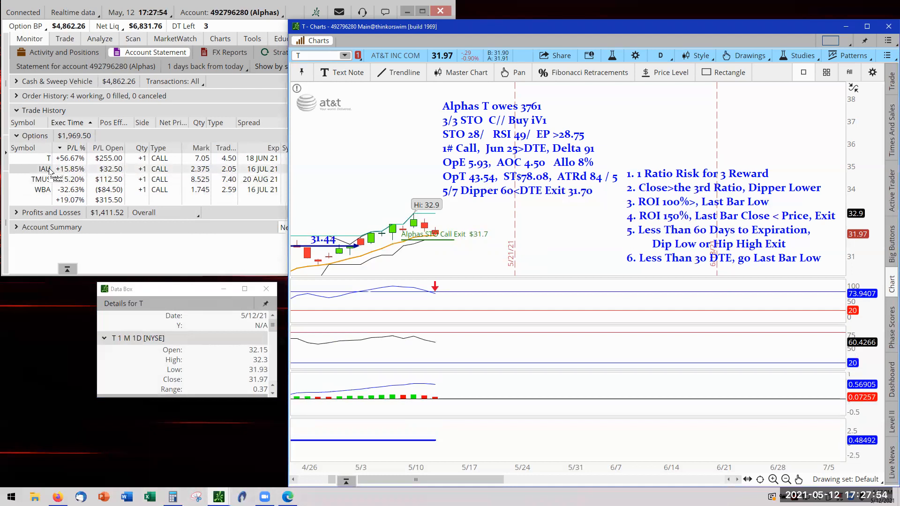
pyautogui.click(344, 56)
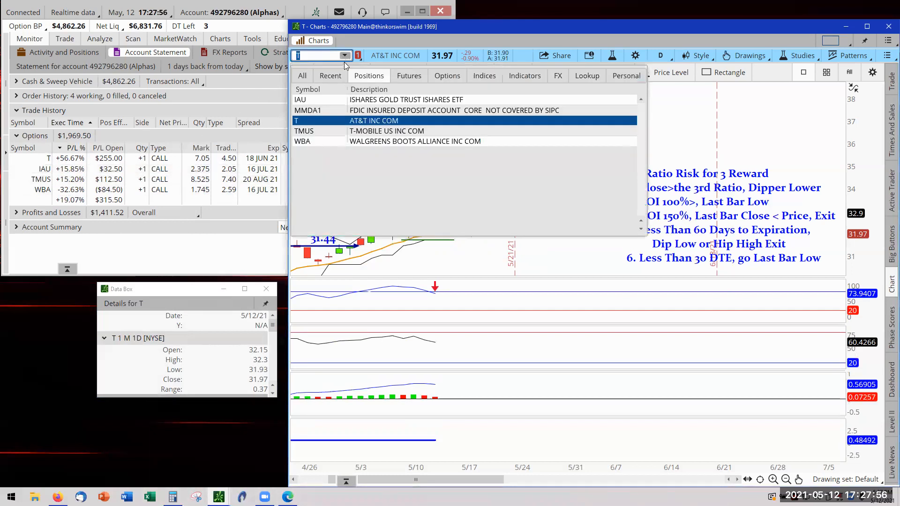
pyautogui.click(366, 100)
pyautogui.rightClick(394, 190)
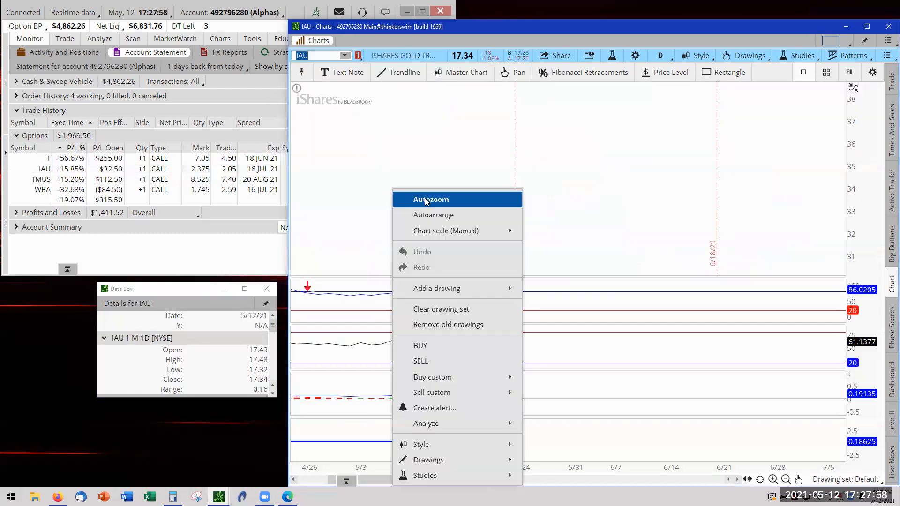
pyautogui.click(426, 202)
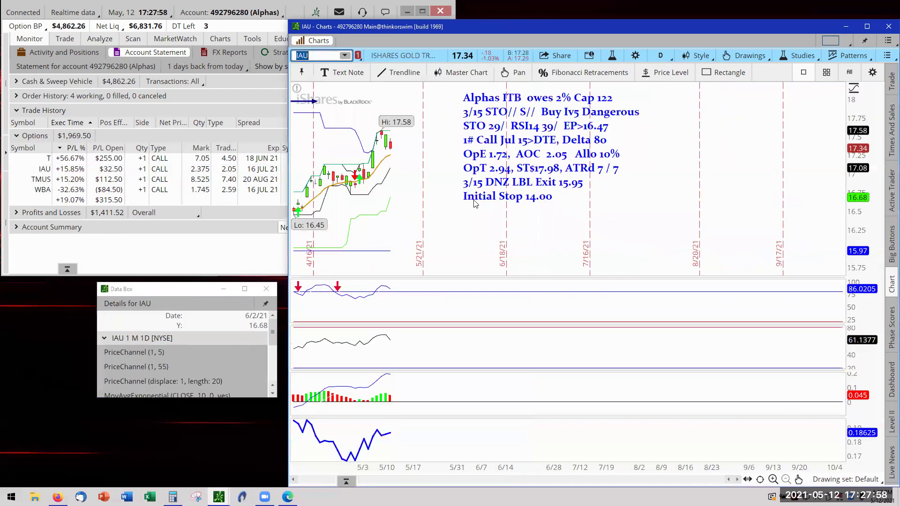
# Step: Cancel a stray new text note and zoom the IAU chart into a chosen date range
pyautogui.click(343, 72)
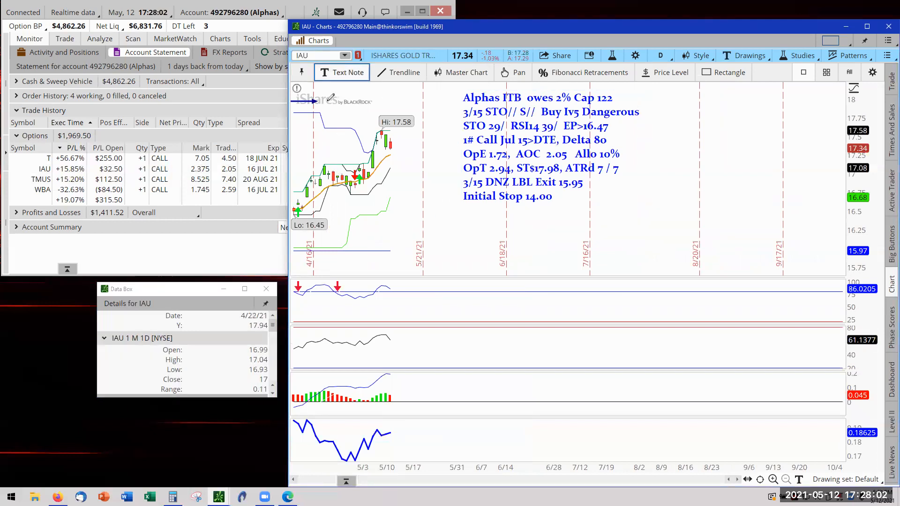
pyautogui.click(331, 99)
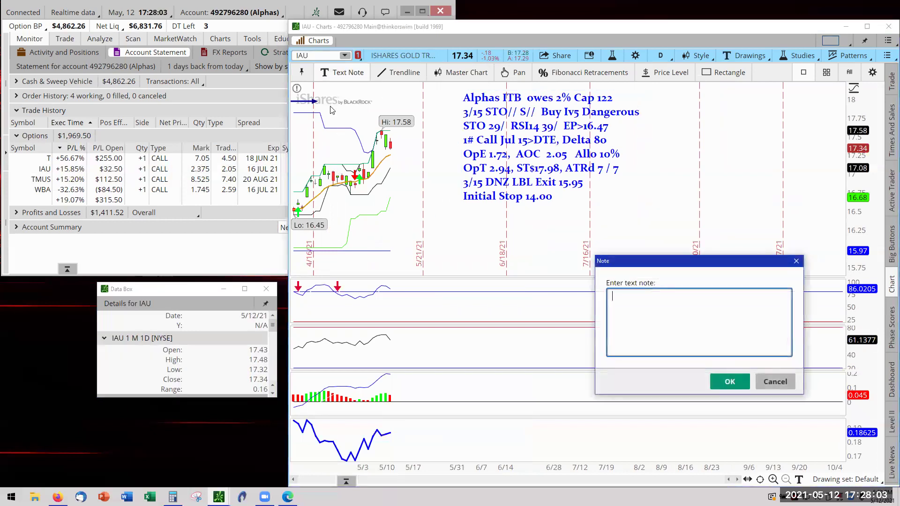
pyautogui.click(773, 381)
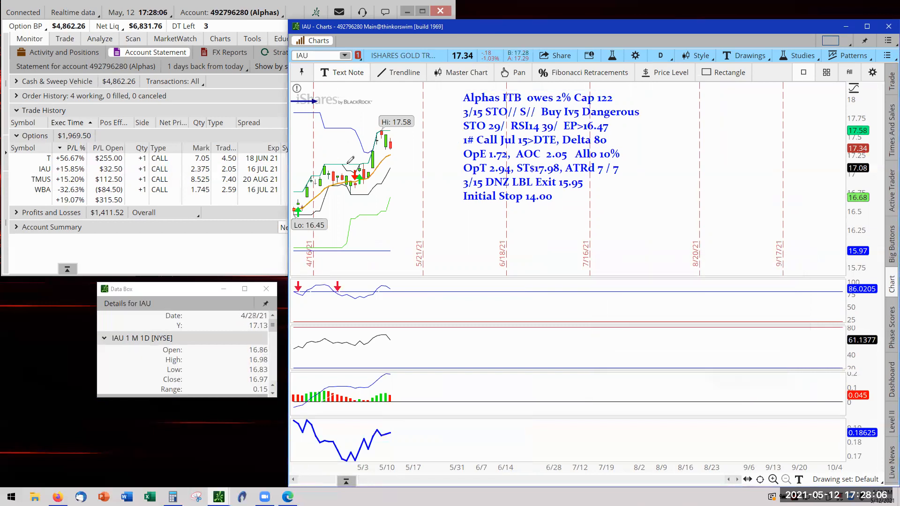
pyautogui.moveTo(331, 140); pyautogui.dragTo(665, 178)
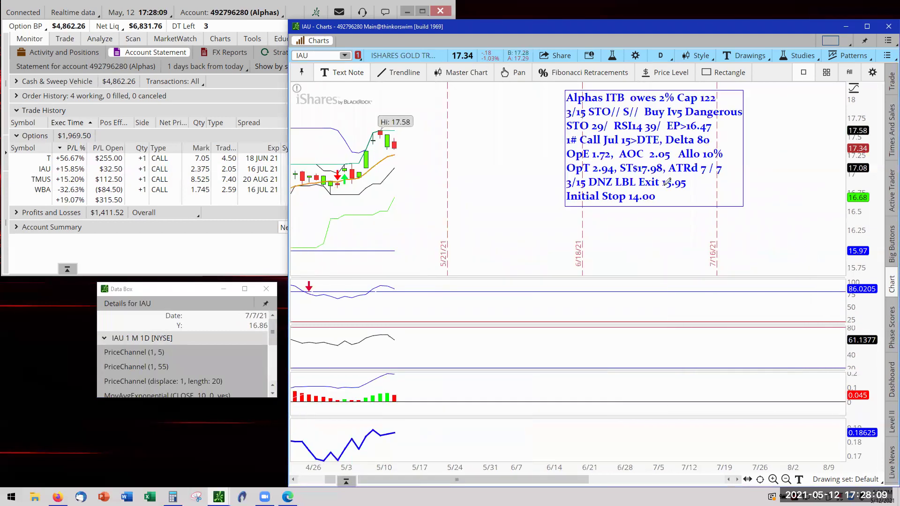
pyautogui.click(512, 73)
# Step: Rescale each IAU indicator pane's axis to flatten the bottom line, then select the arrow drawing
pyautogui.moveTo(422, 141); pyautogui.dragTo(481, 133)
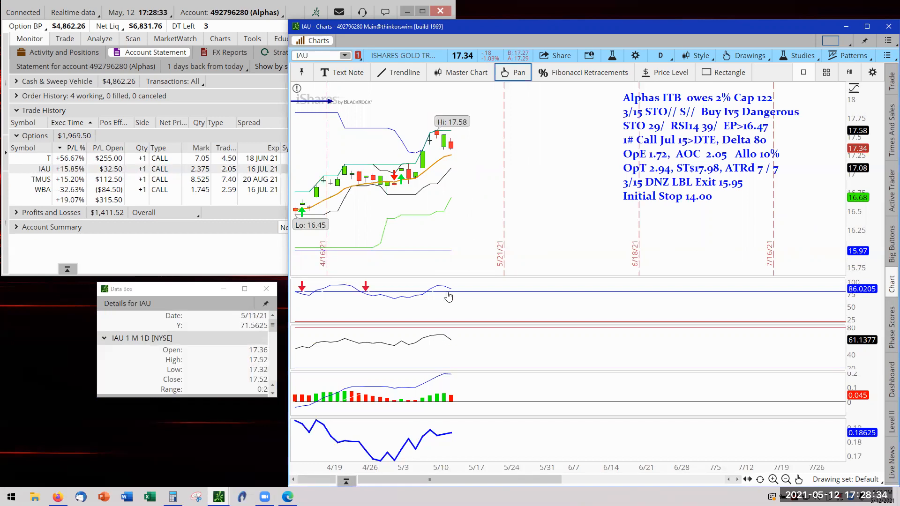
pyautogui.moveTo(863, 300); pyautogui.dragTo(861, 309)
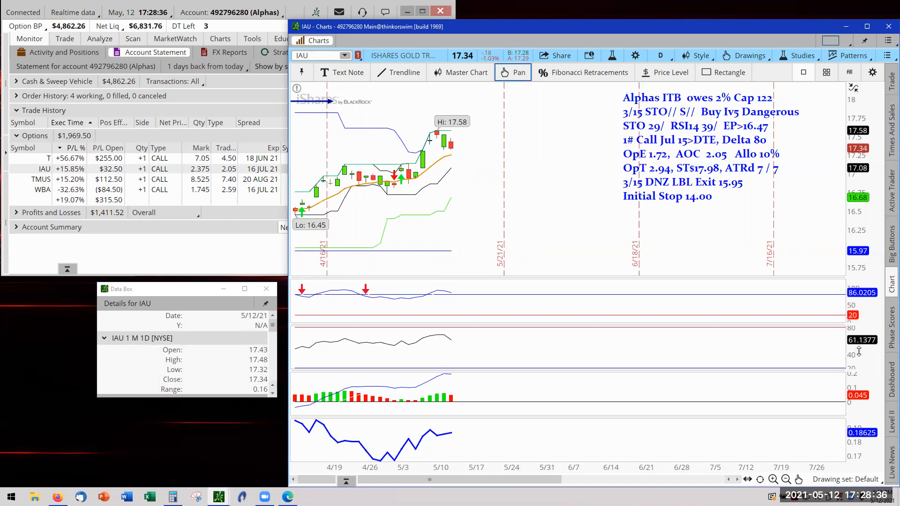
pyautogui.moveTo(859, 351); pyautogui.dragTo(858, 394)
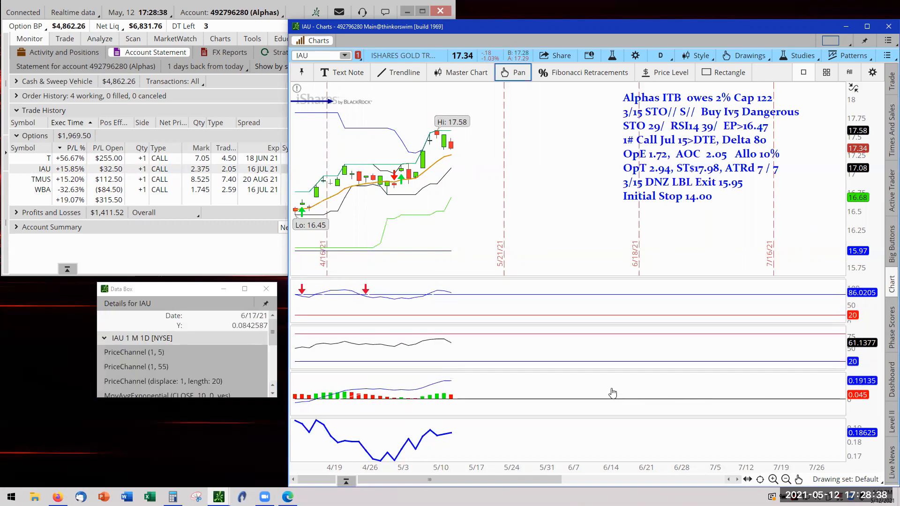
pyautogui.moveTo(863, 425)
pyautogui.mouseDown()
pyautogui.moveTo(866, 439)
pyautogui.moveTo(857, 436)
pyautogui.mouseUp()
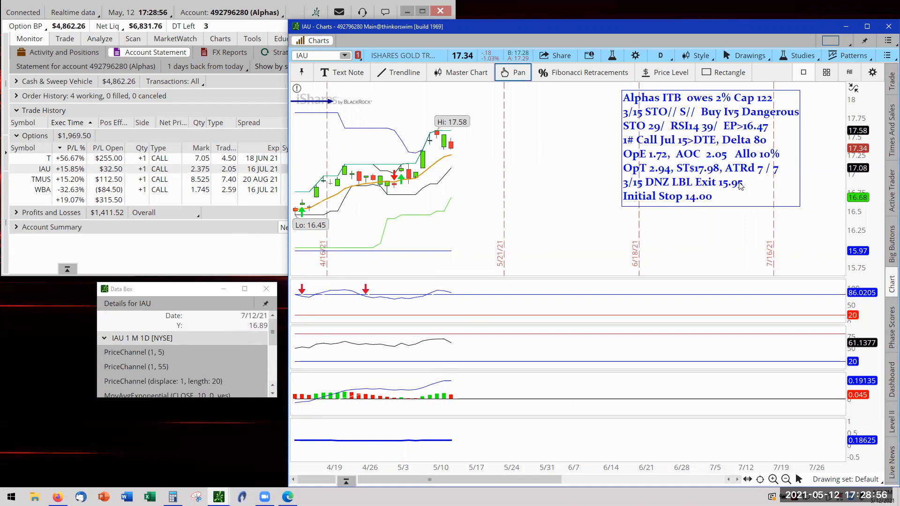
pyautogui.click(336, 107)
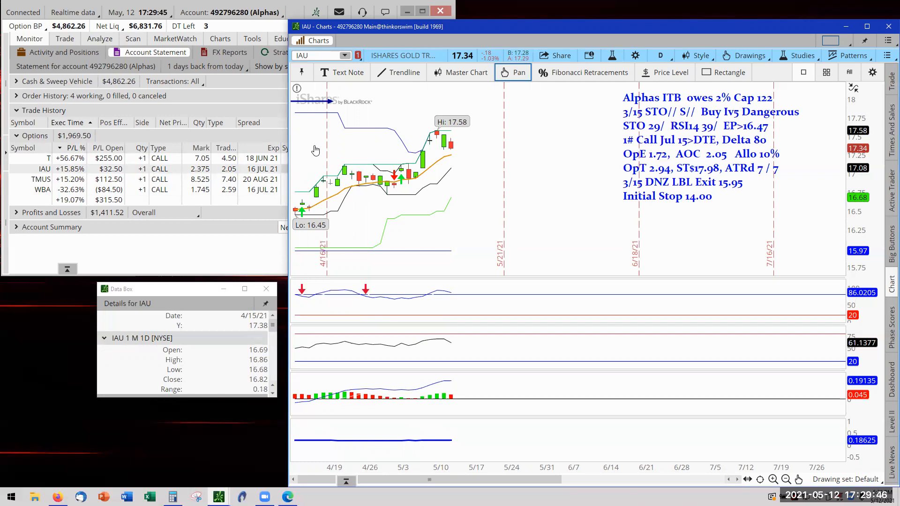
pyautogui.click(724, 113)
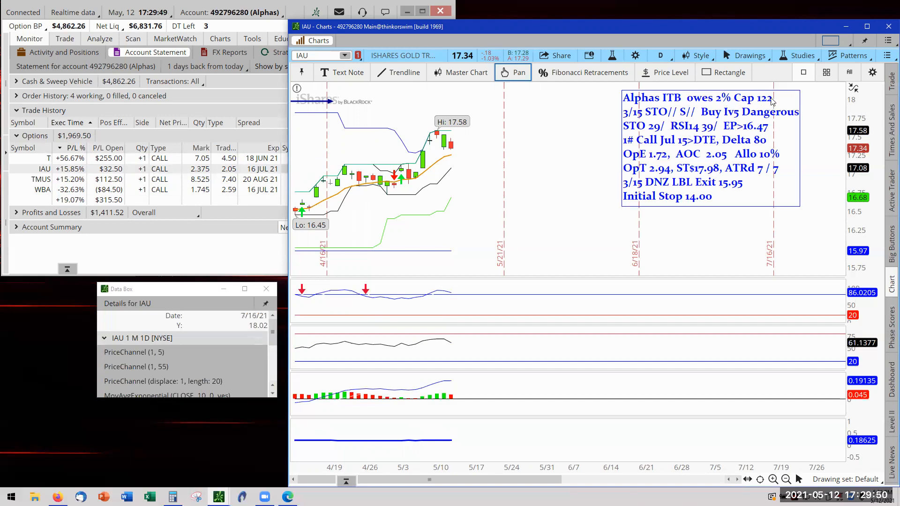
pyautogui.click(774, 102)
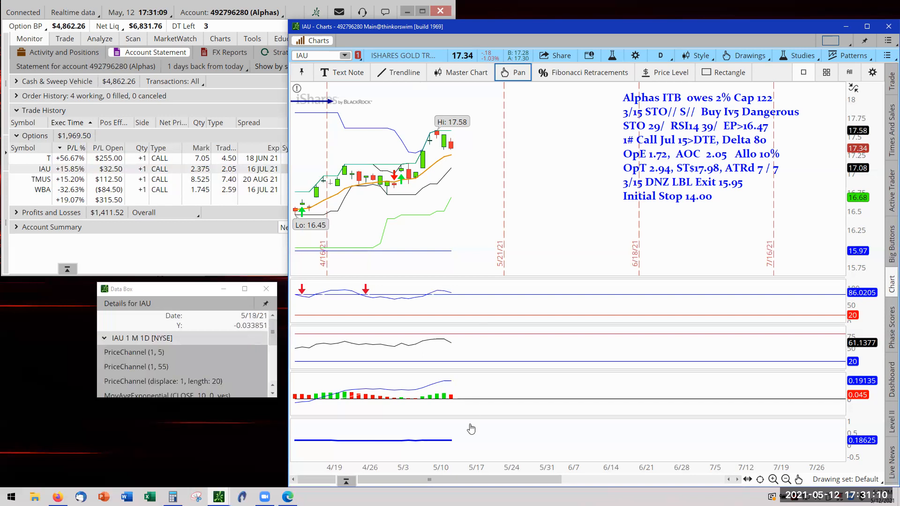
pyautogui.moveTo(287, 497)
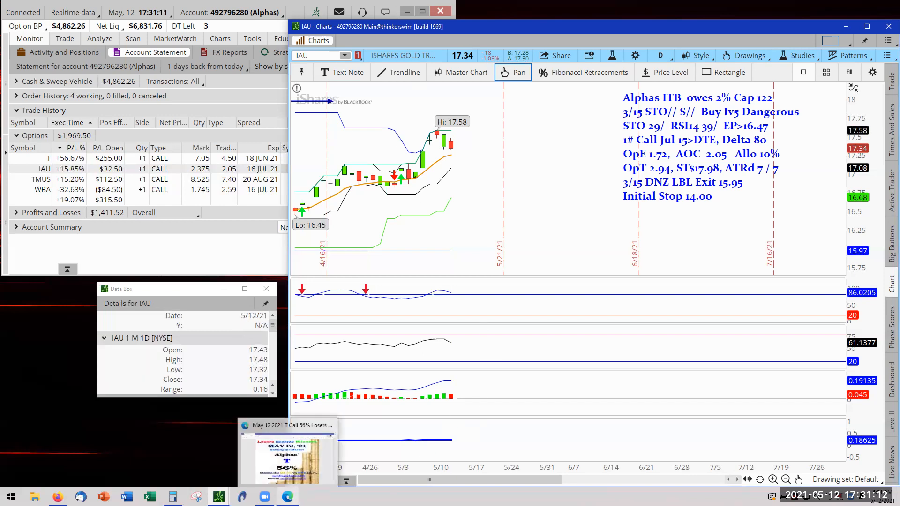
pyautogui.click(292, 450)
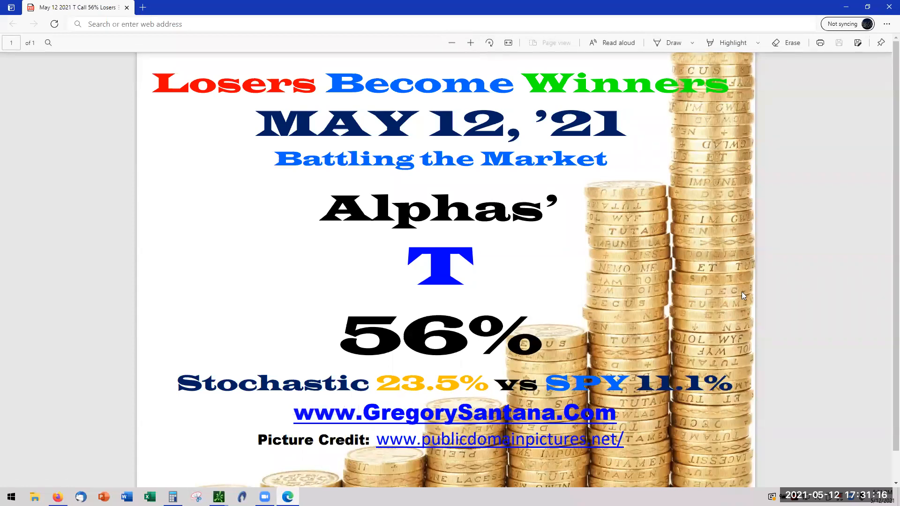
pyautogui.click(847, 7)
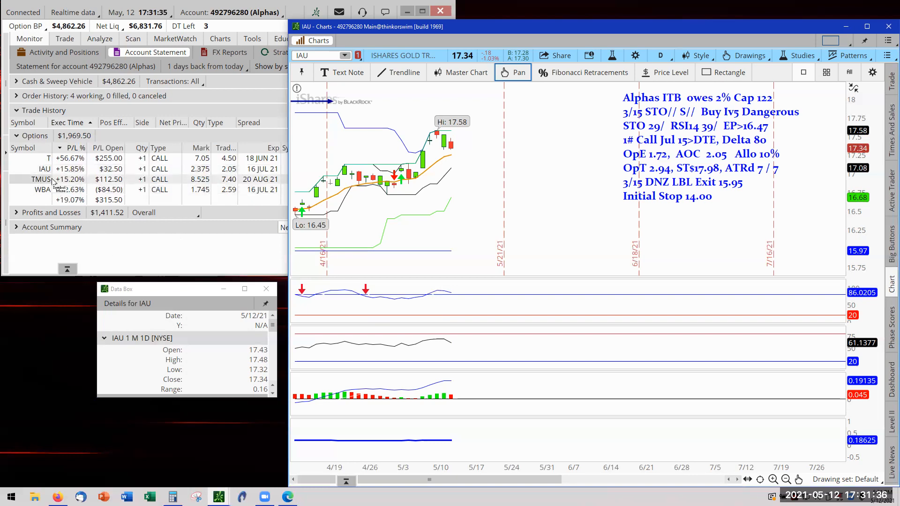
# Step: Switch the chart to TMUS from the Positions list and autozoom its price data
pyautogui.click(344, 55)
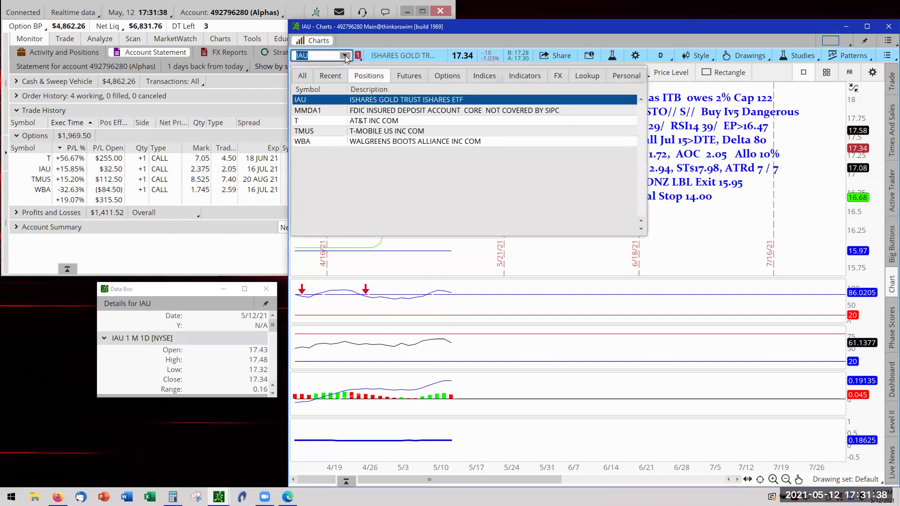
pyautogui.click(377, 134)
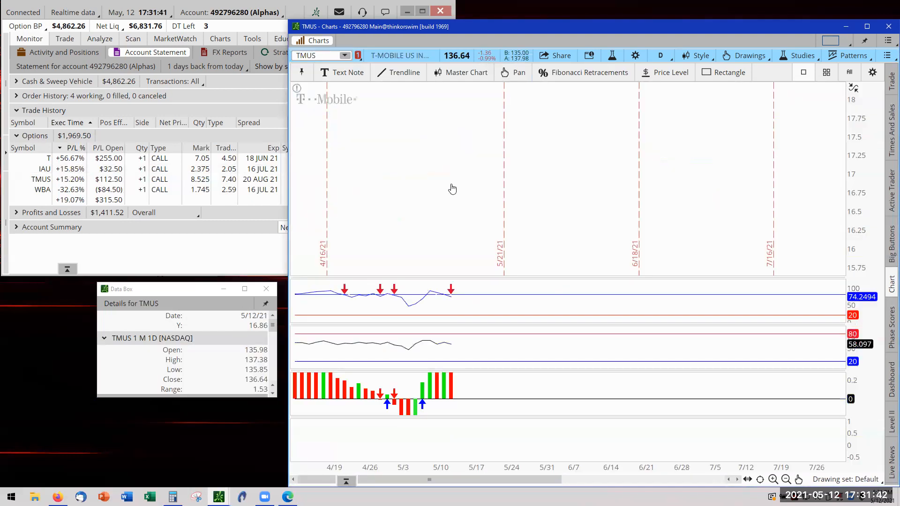
pyautogui.rightClick(449, 192)
pyautogui.click(485, 203)
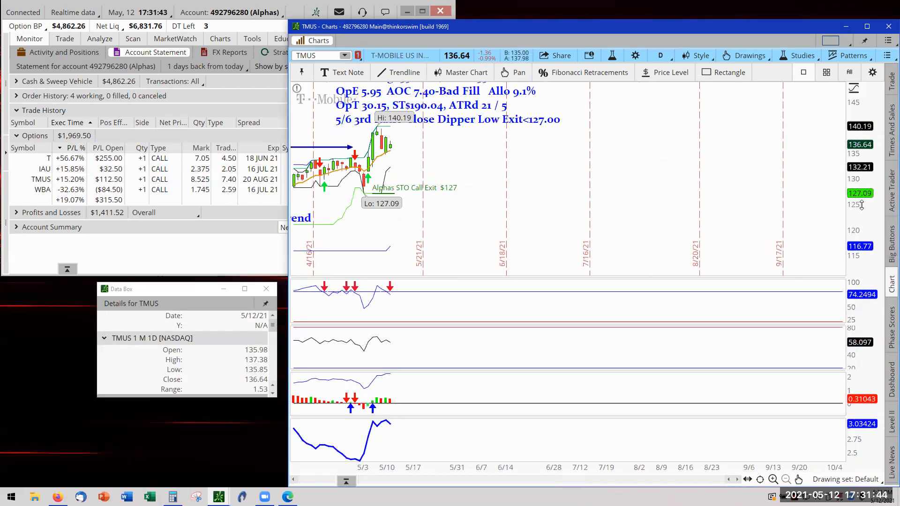
# Step: Zoom to the mid-April to mid-May bars and pan so the whole TMUS note shows
pyautogui.click(343, 72)
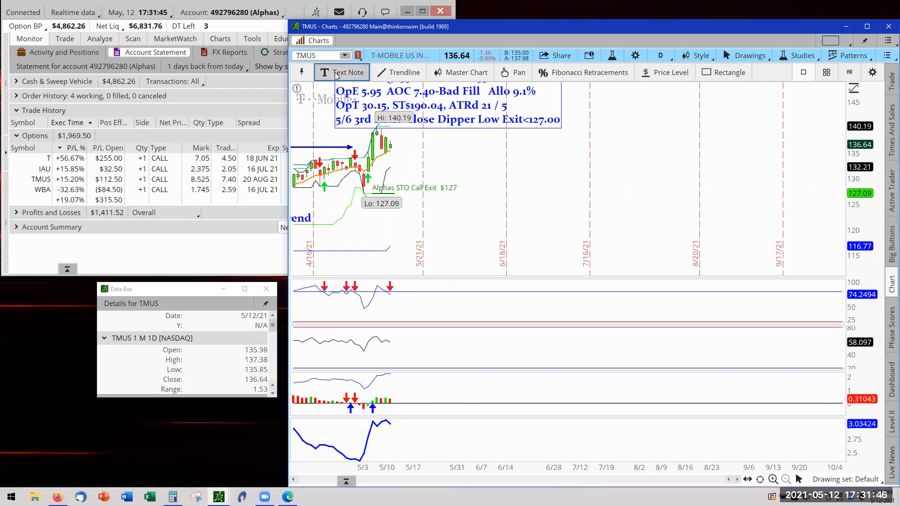
pyautogui.click(310, 112)
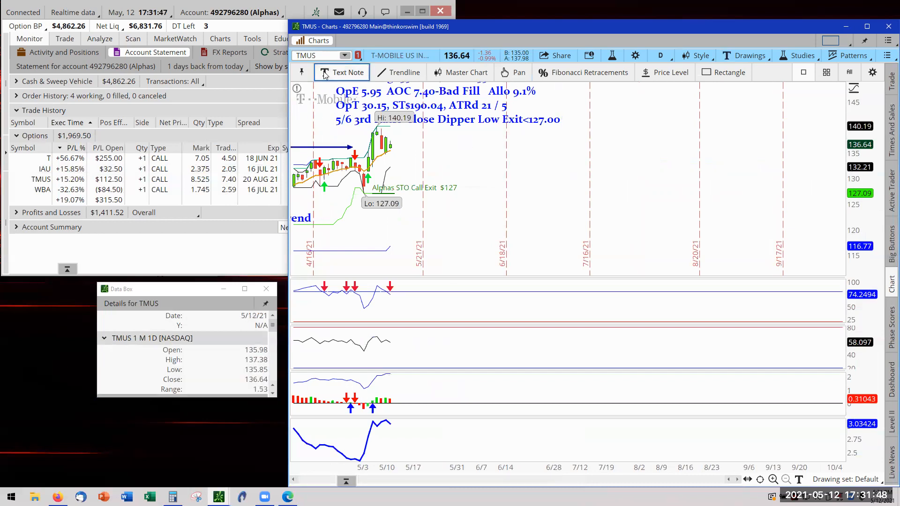
pyautogui.moveTo(310, 113); pyautogui.dragTo(415, 177)
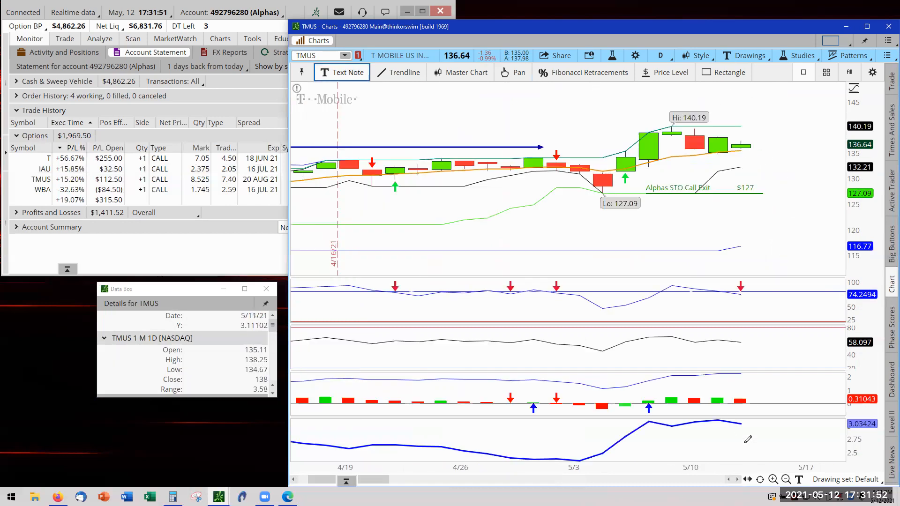
pyautogui.click(786, 479)
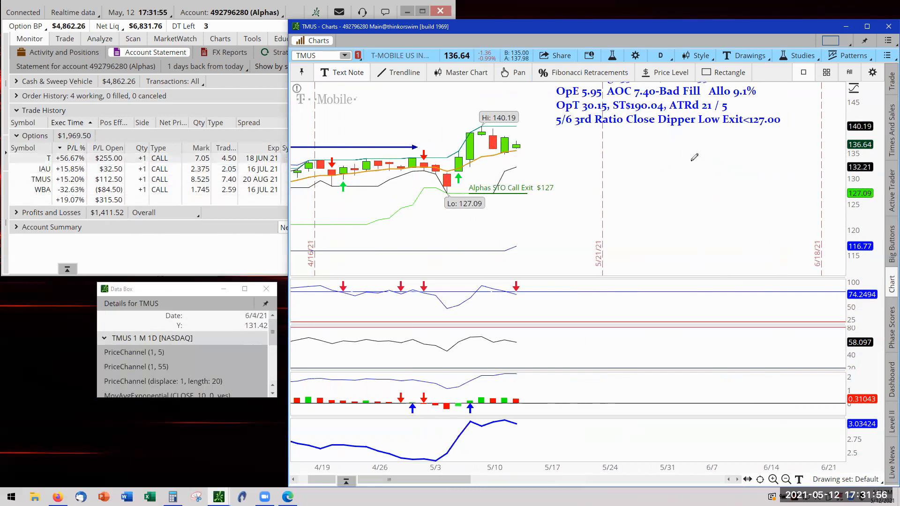
pyautogui.click(520, 73)
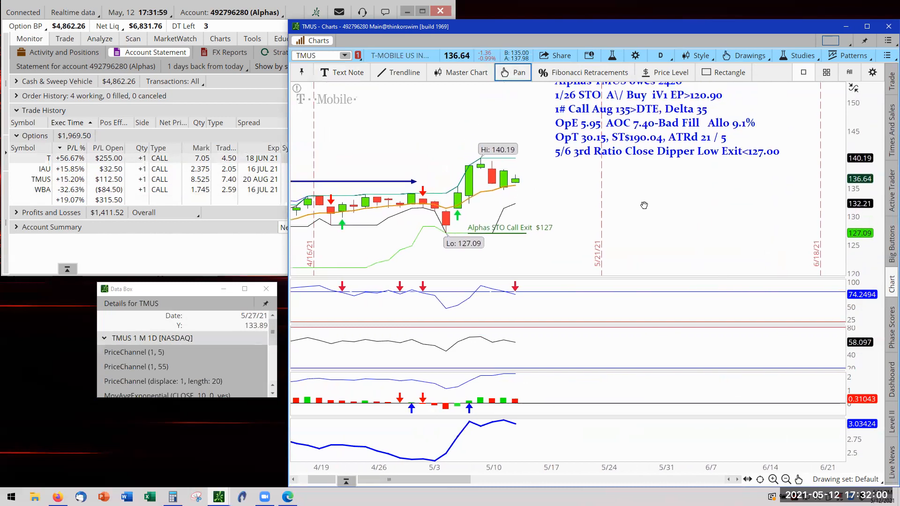
pyautogui.moveTo(643, 158)
pyautogui.mouseDown()
pyautogui.moveTo(609, 211)
pyautogui.moveTo(585, 217)
pyautogui.mouseUp()
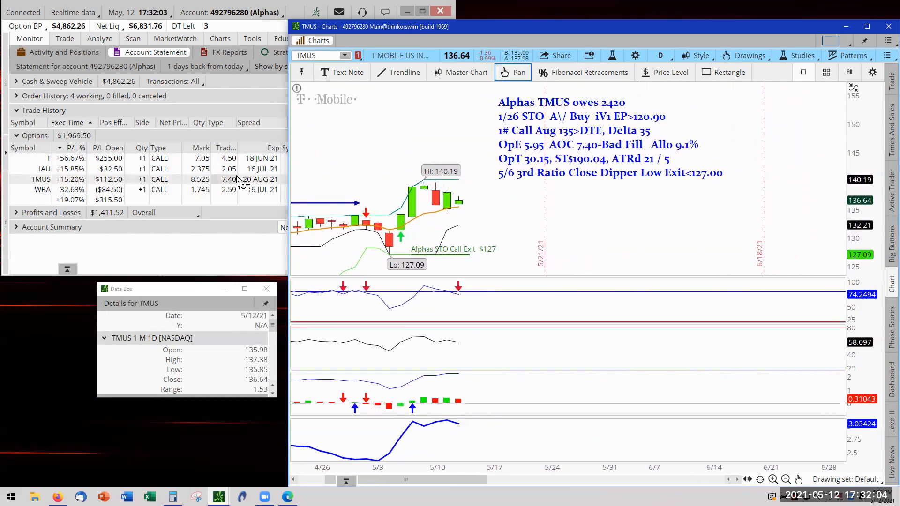
pyautogui.click(576, 179)
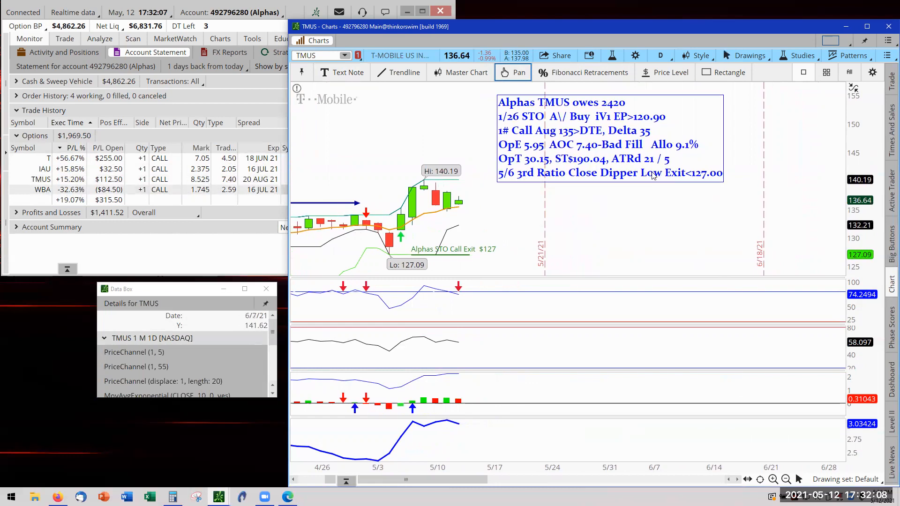
pyautogui.click(629, 197)
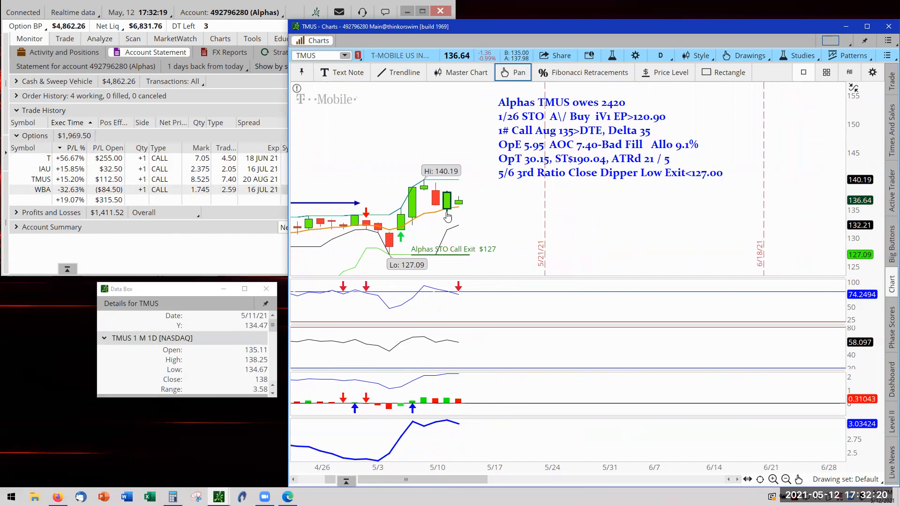
# Step: Move the Data Box onto the TMUS chart, out of the note's way
pyautogui.click(195, 290)
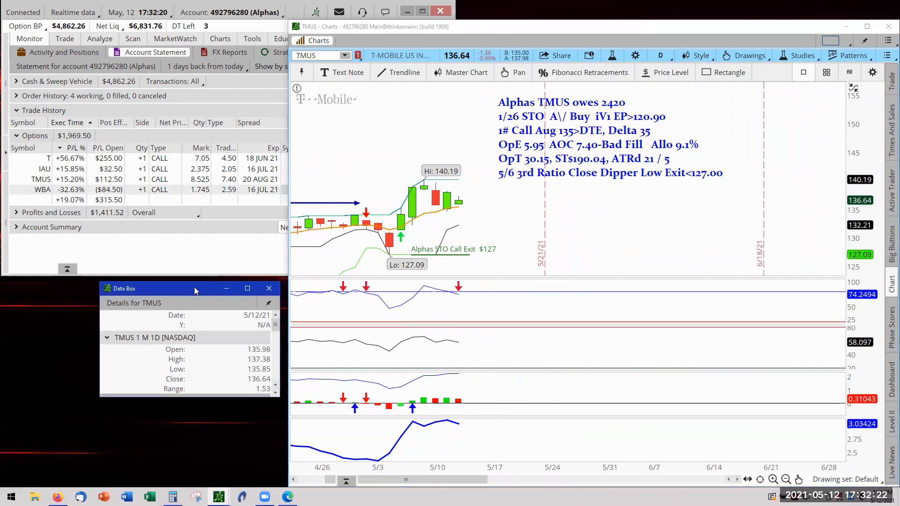
pyautogui.moveTo(195, 290); pyautogui.dragTo(599, 191)
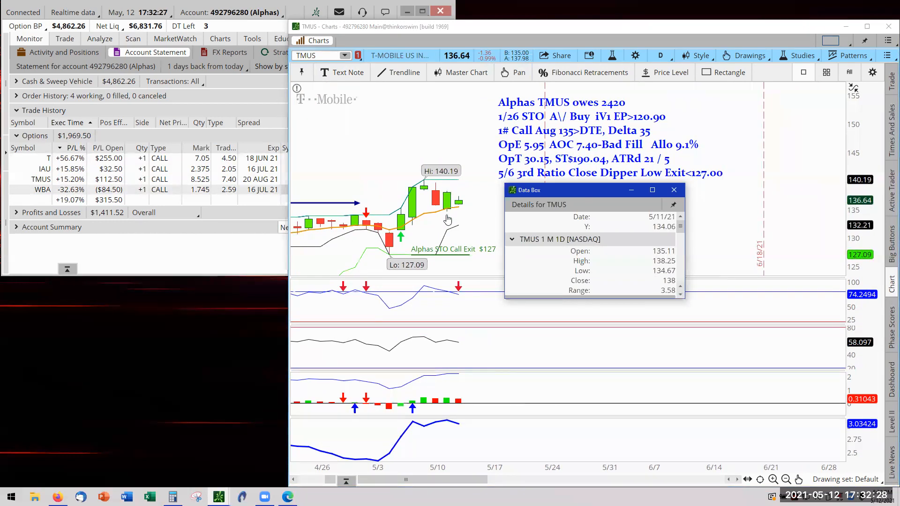
pyautogui.moveTo(575, 194); pyautogui.dragTo(575, 239)
# Step: Edit the TMUS note's last line to '5/12 3rd Ratio Close Dipper Low Exit<134.60' and apply it
pyautogui.doubleClick(572, 179)
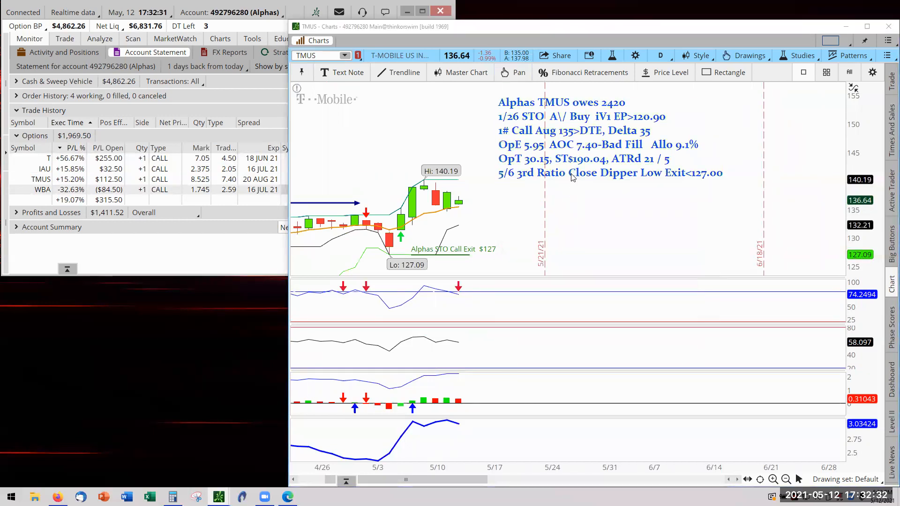
pyautogui.click(407, 223)
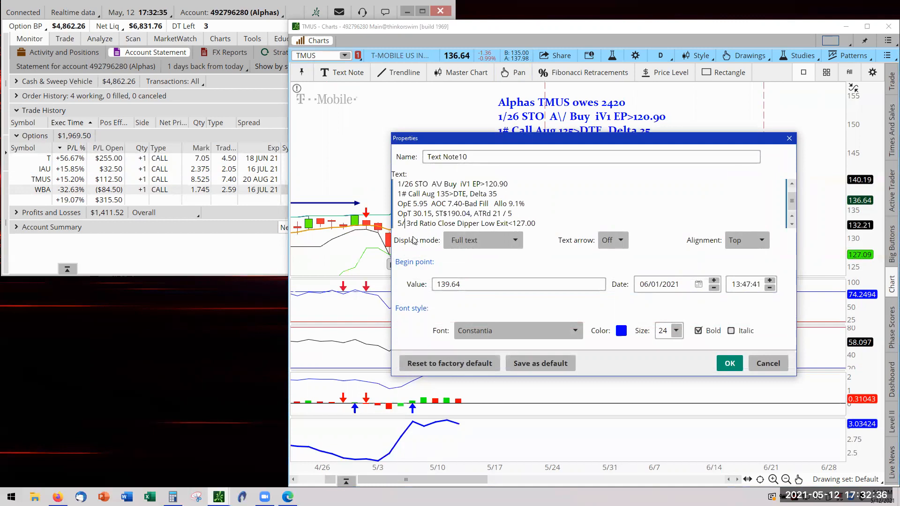
pyautogui.write('12')
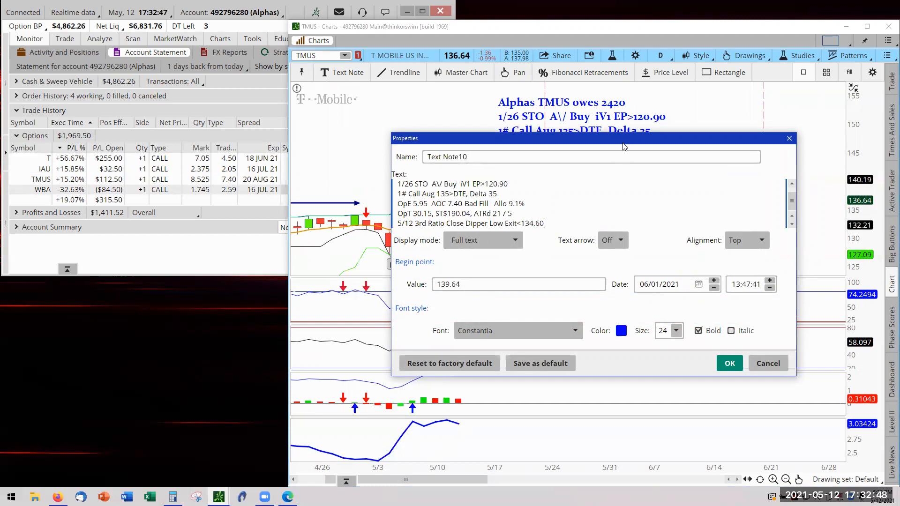
pyautogui.moveTo(623, 146); pyautogui.dragTo(595, 278)
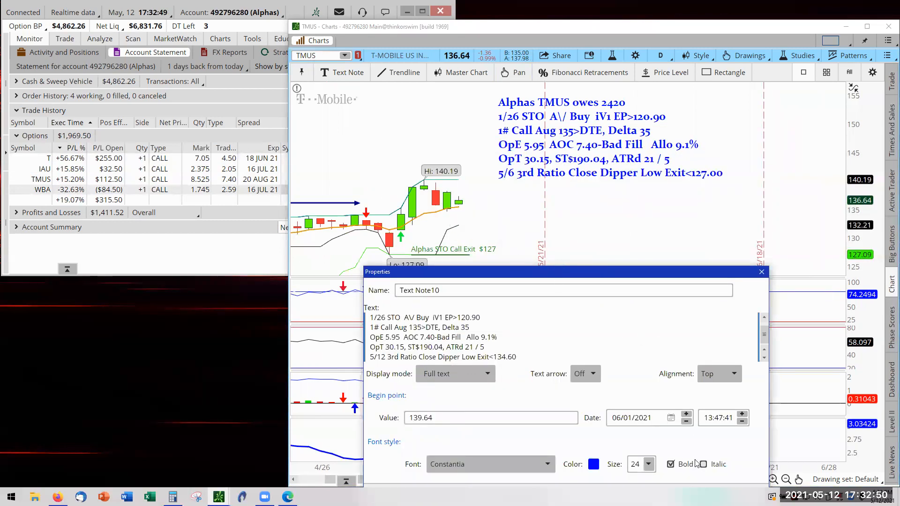
pyautogui.moveTo(643, 273); pyautogui.dragTo(669, 127)
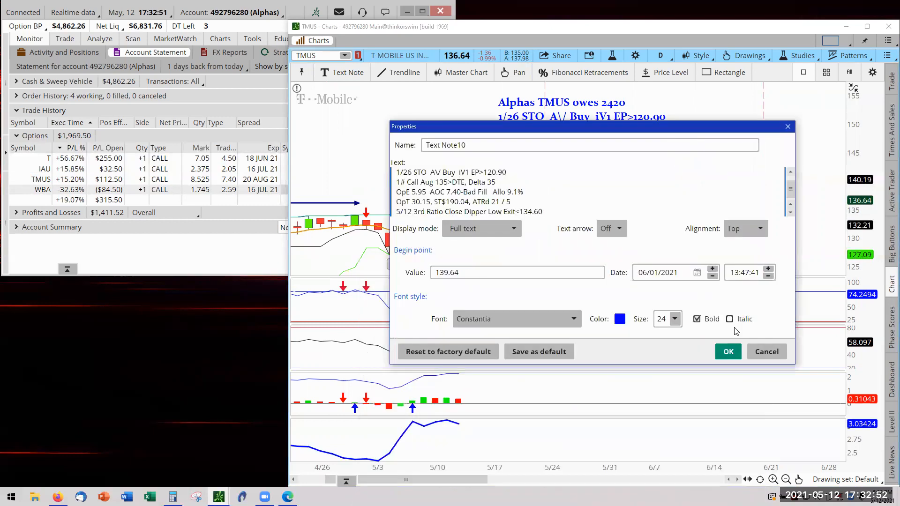
pyautogui.click(728, 351)
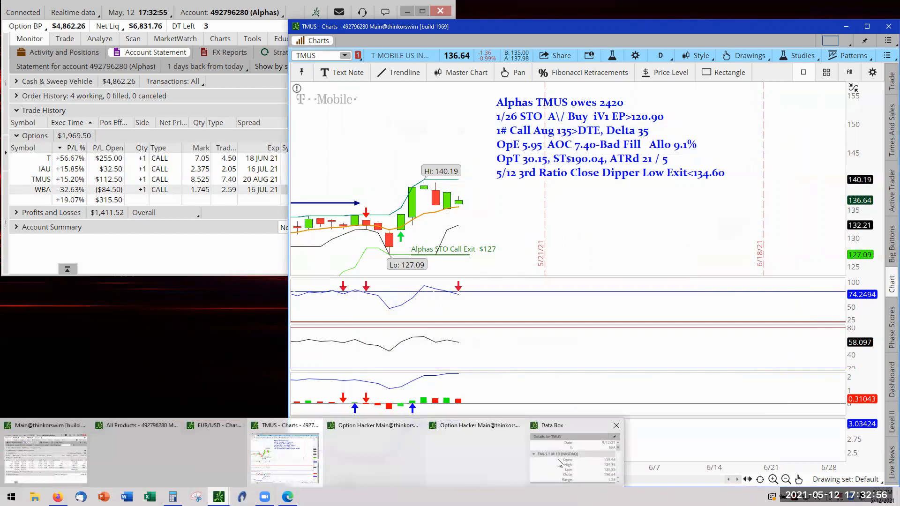
# Step: Restore the Data Box, pin its readout and position it higher on the chart
pyautogui.click(589, 421)
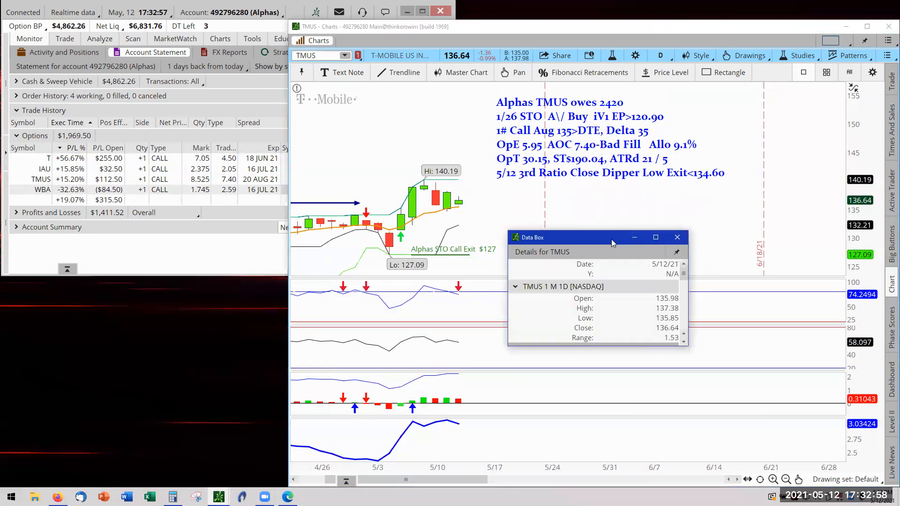
pyautogui.click(679, 254)
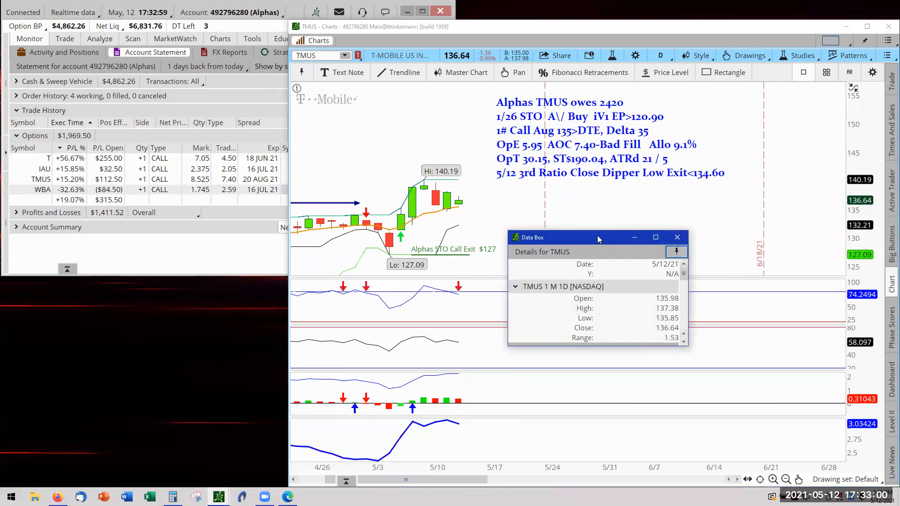
pyautogui.moveTo(600, 236); pyautogui.dragTo(608, 192)
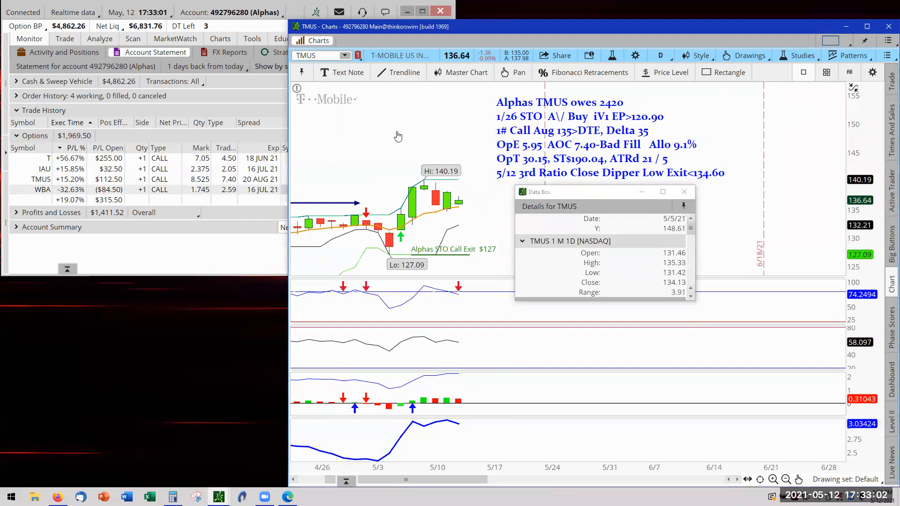
pyautogui.scroll(-2, 549, 152)
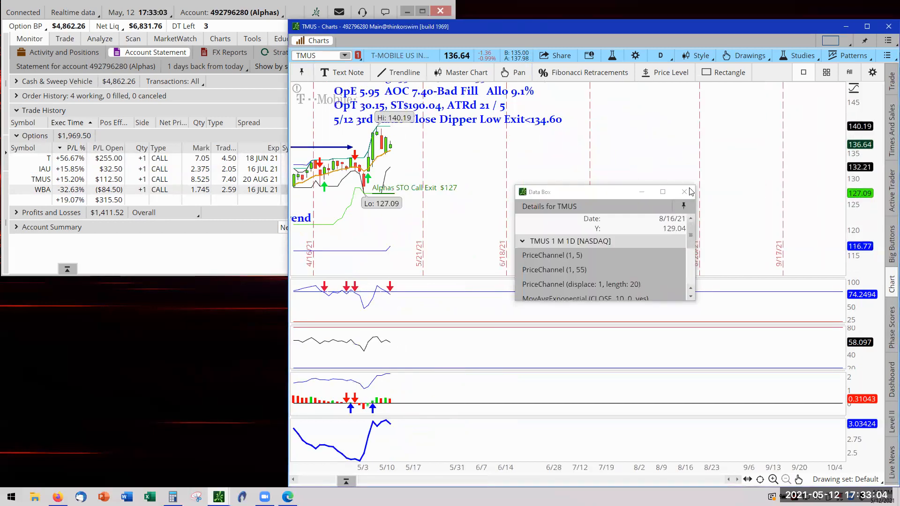
pyautogui.click(684, 208)
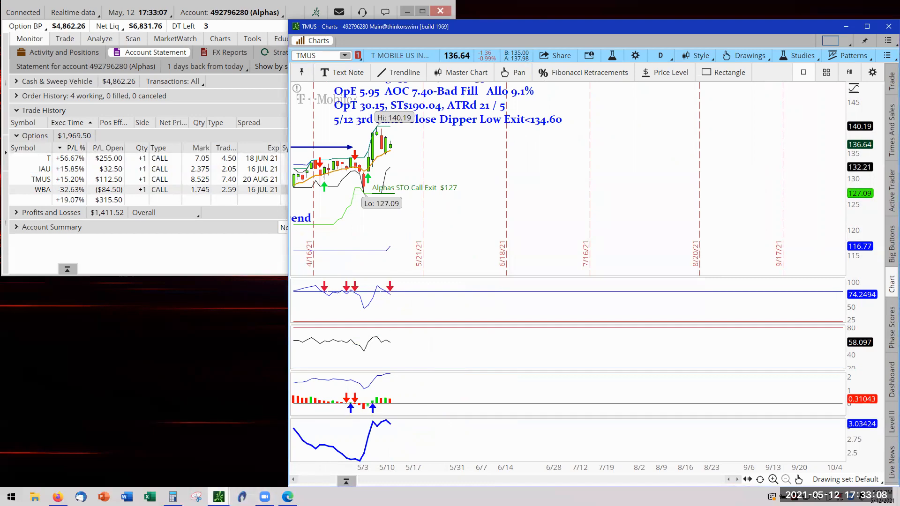
pyautogui.click(573, 457)
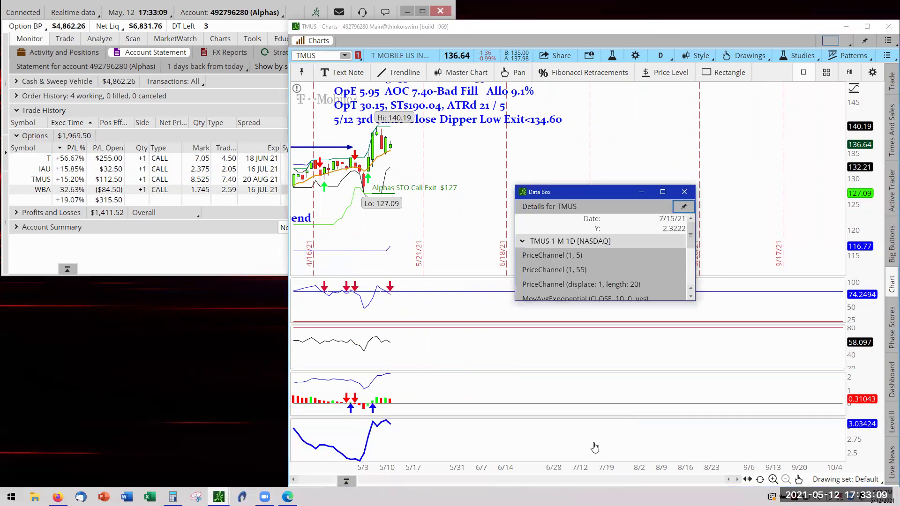
pyautogui.click(685, 208)
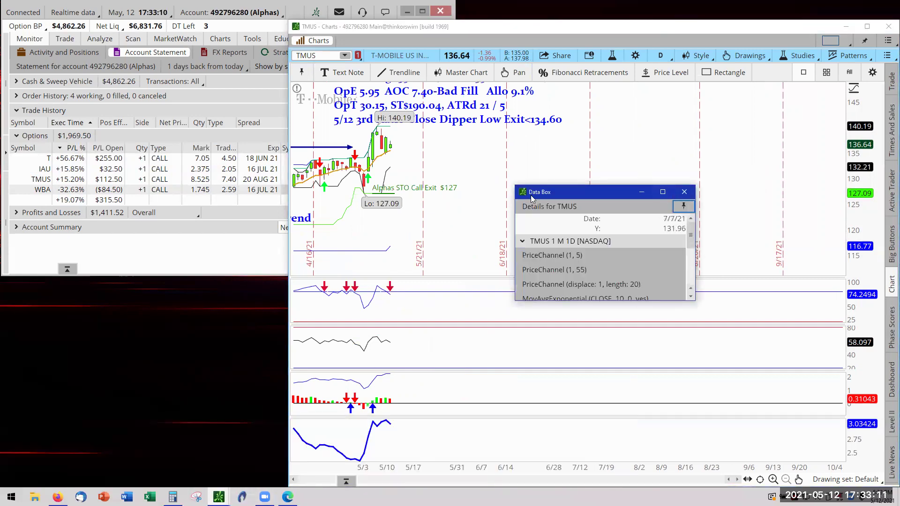
# Step: Move the Data Box off the chart to the lower left and bring up the chart actions
pyautogui.rightClick(512, 138)
pyautogui.click(486, 159)
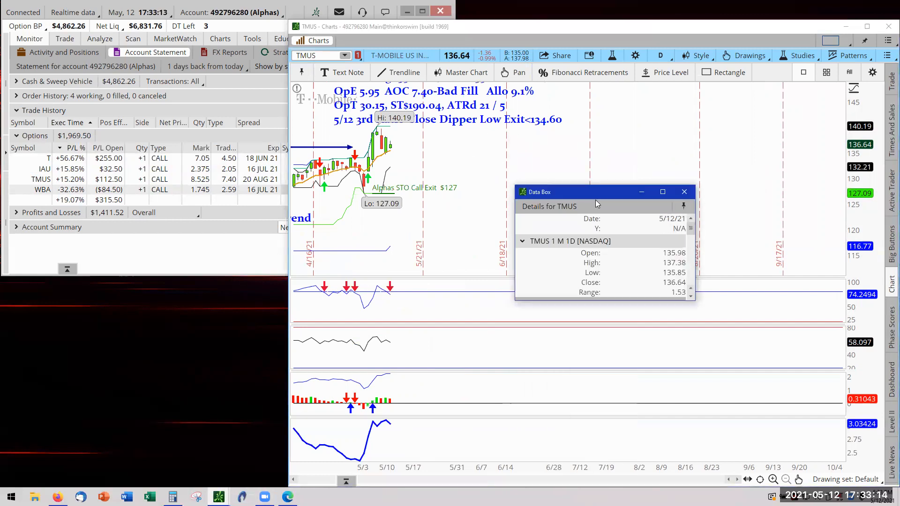
pyautogui.moveTo(595, 193); pyautogui.dragTo(167, 298)
pyautogui.rightClick(549, 177)
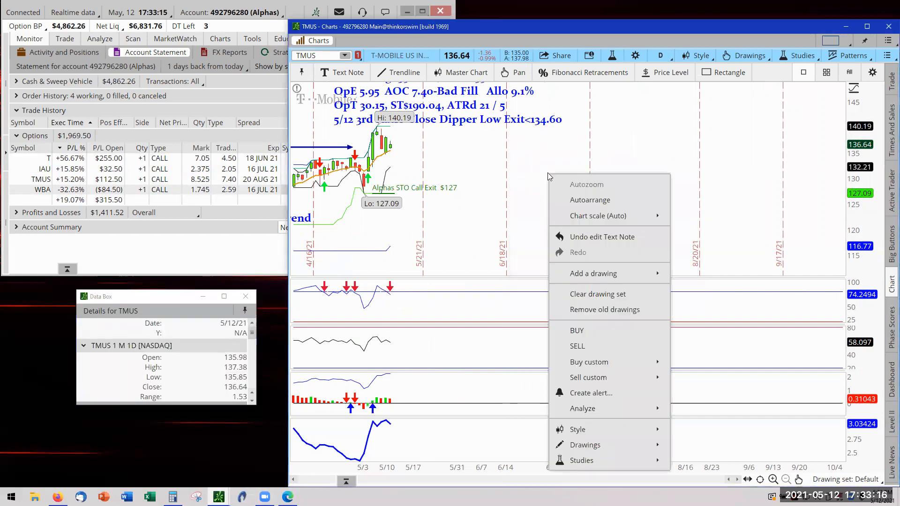
# Step: Rescale the TMUS price range, shift the note right and move the Data Box near the candles
pyautogui.click(773, 480)
pyautogui.moveTo(394, 204)
pyautogui.mouseDown()
pyautogui.moveTo(667, 214)
pyautogui.moveTo(659, 211)
pyautogui.mouseUp()
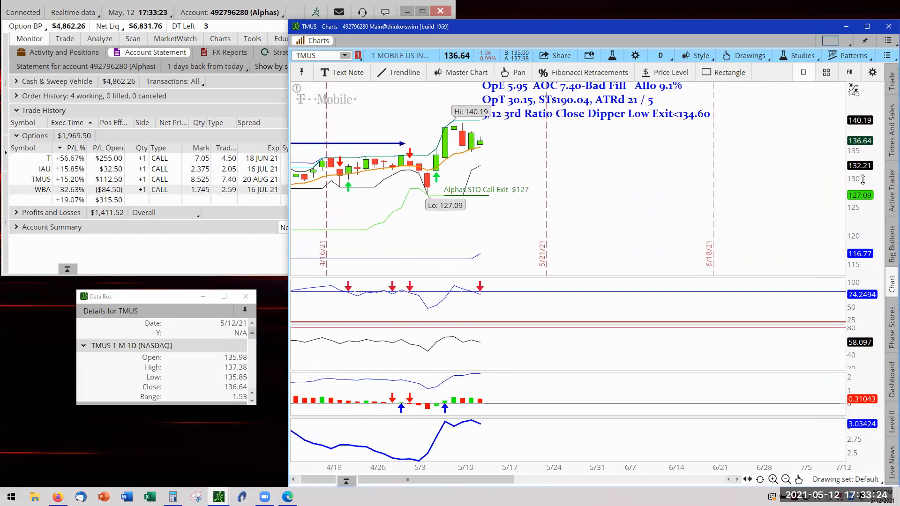
pyautogui.moveTo(857, 197)
pyautogui.mouseDown()
pyautogui.moveTo(855, 89)
pyautogui.moveTo(856, 141)
pyautogui.mouseUp()
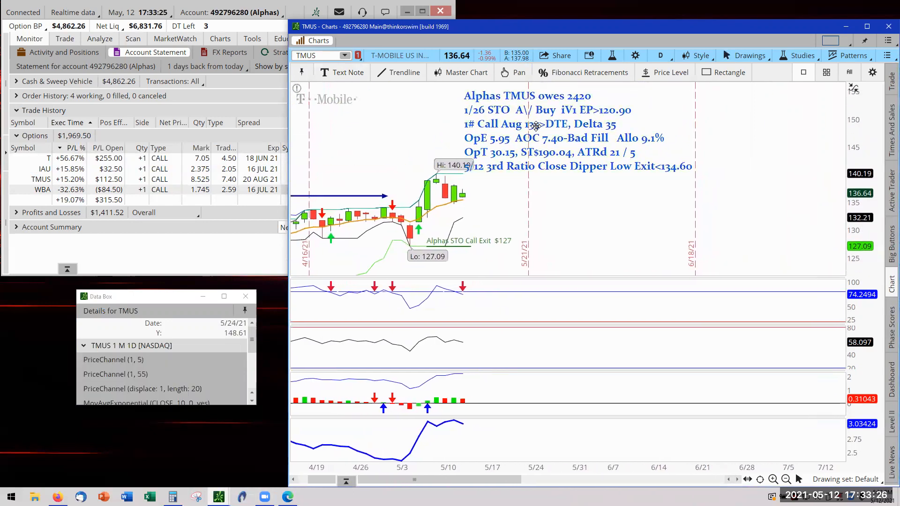
pyautogui.moveTo(549, 102)
pyautogui.mouseDown()
pyautogui.moveTo(624, 150)
pyautogui.moveTo(568, 141)
pyautogui.mouseUp()
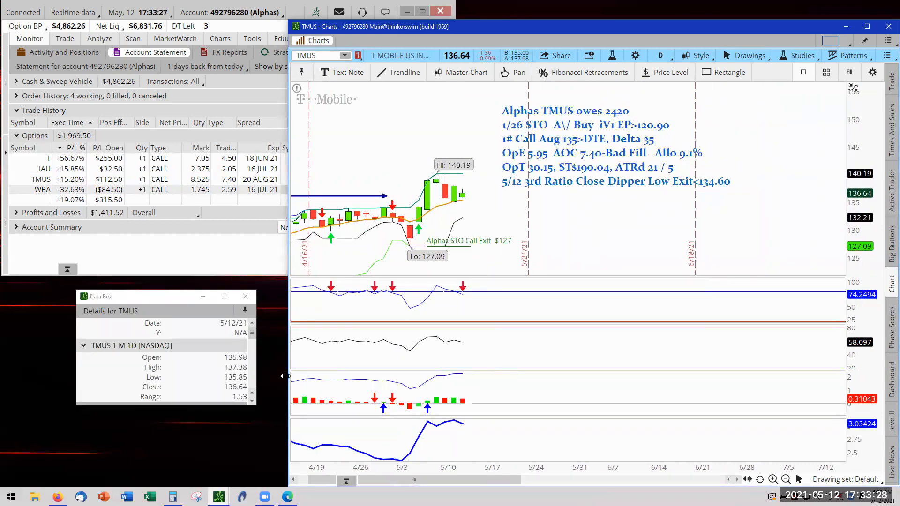
pyautogui.click(160, 298)
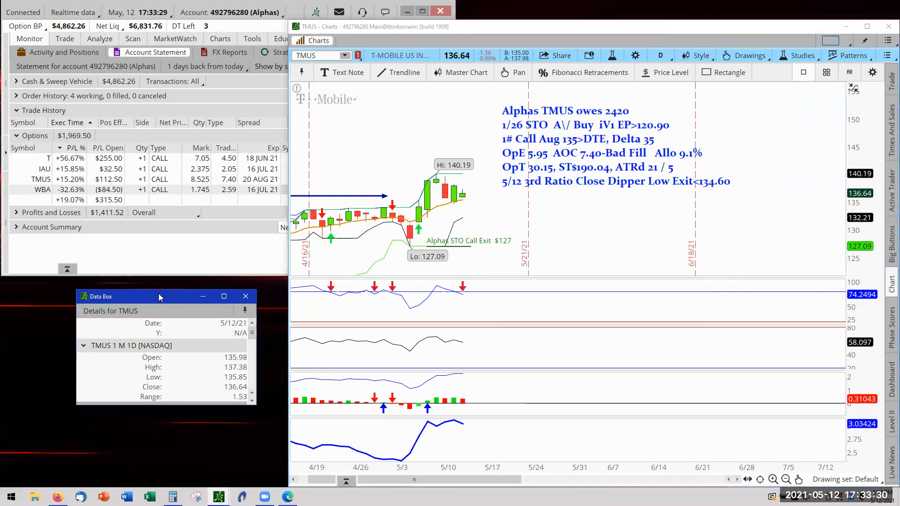
pyautogui.moveTo(159, 297); pyautogui.dragTo(572, 201)
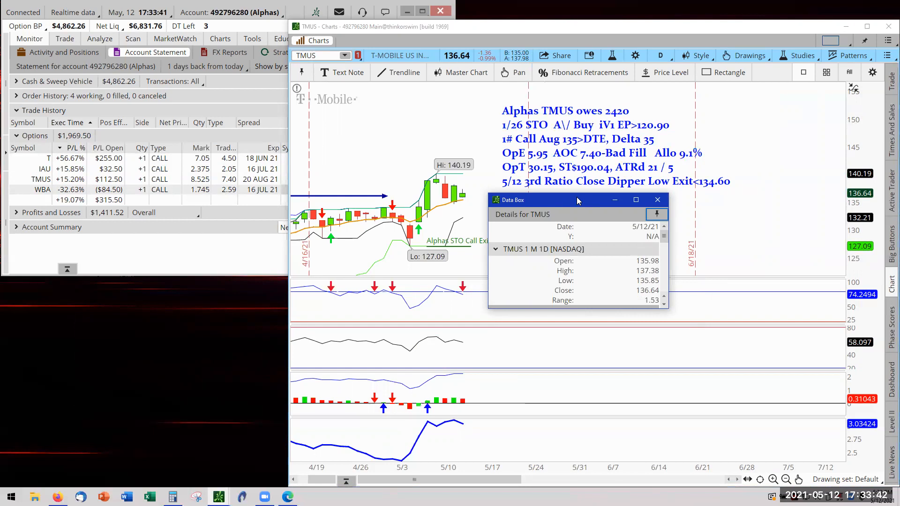
# Step: Change the TMUS note's exit from 134.60 to 134.65 and move the Data Box back up
pyautogui.doubleClick(705, 183)
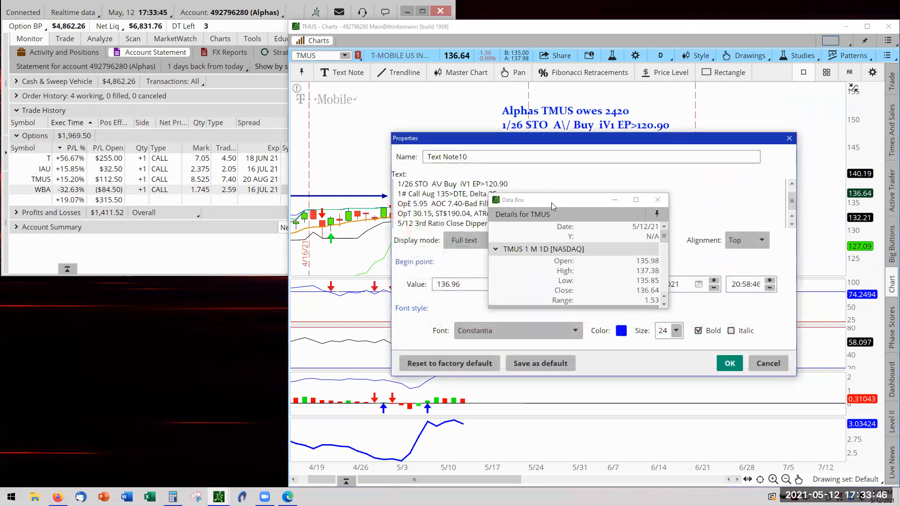
pyautogui.moveTo(525, 203); pyautogui.dragTo(112, 298)
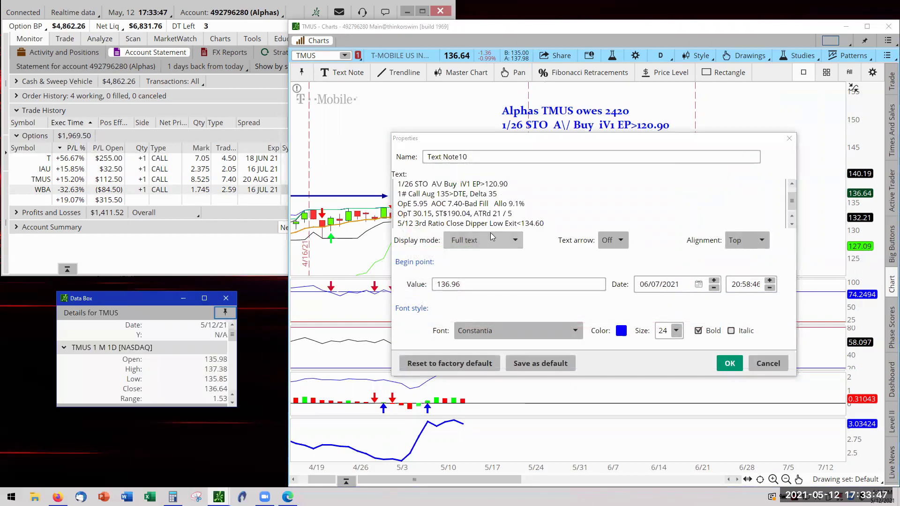
pyautogui.click(546, 223)
pyautogui.write('5')
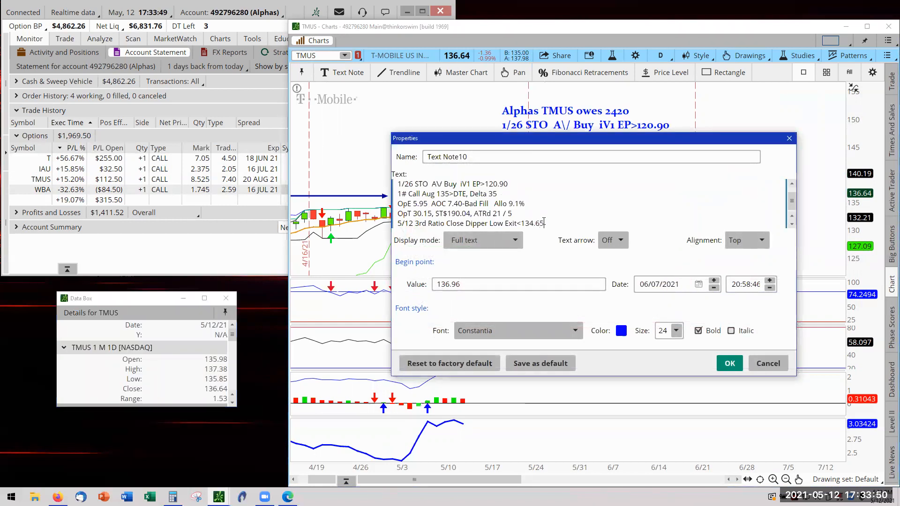
pyautogui.click(731, 362)
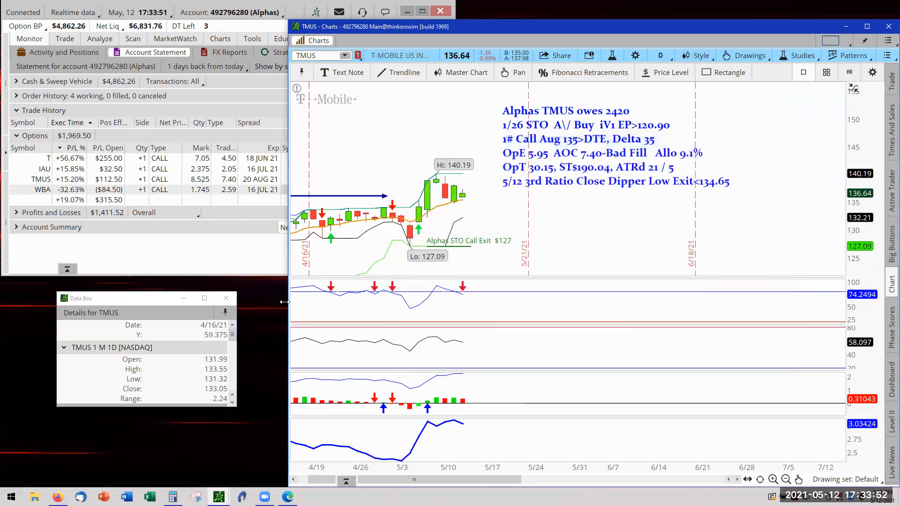
pyautogui.click(146, 300)
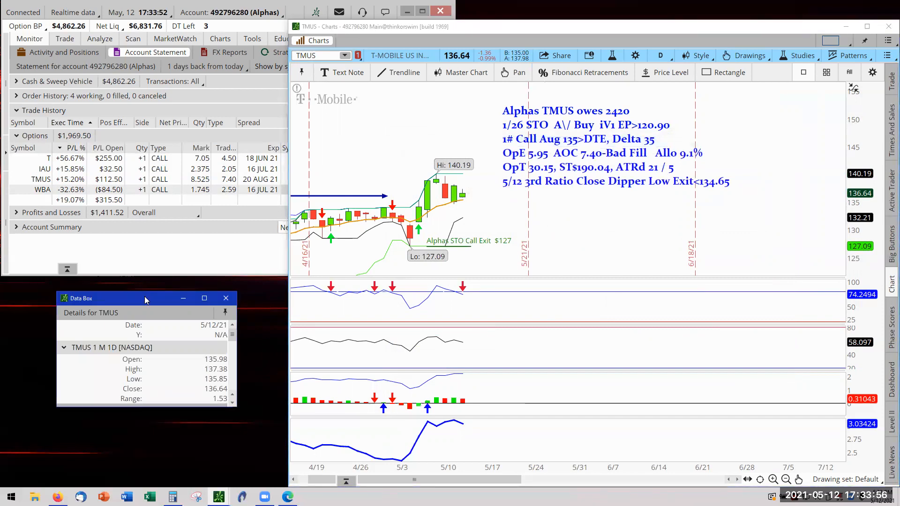
pyautogui.moveTo(146, 301); pyautogui.dragTo(188, 287)
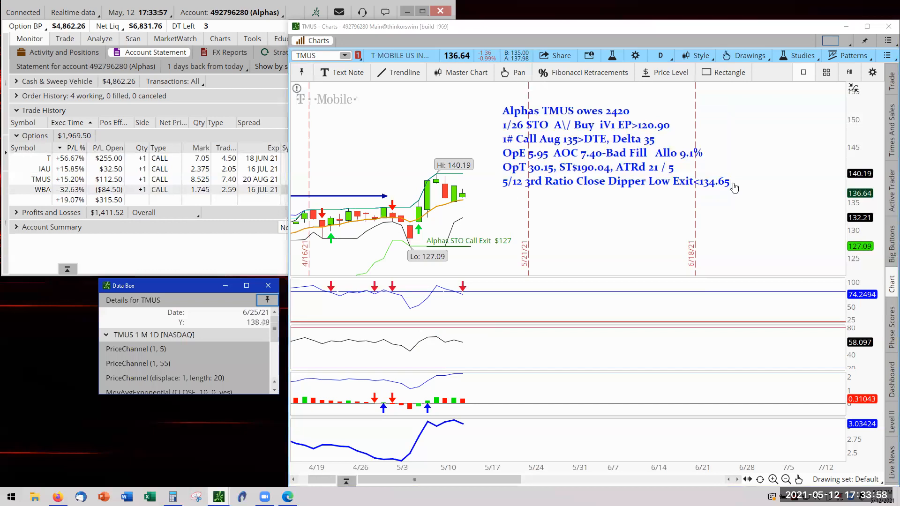
# Step: Set the Alphas STO Call Exit level's Begin point Value to 134.65 and confirm
pyautogui.click(460, 250)
pyautogui.rightClick(461, 250)
pyautogui.click(506, 184)
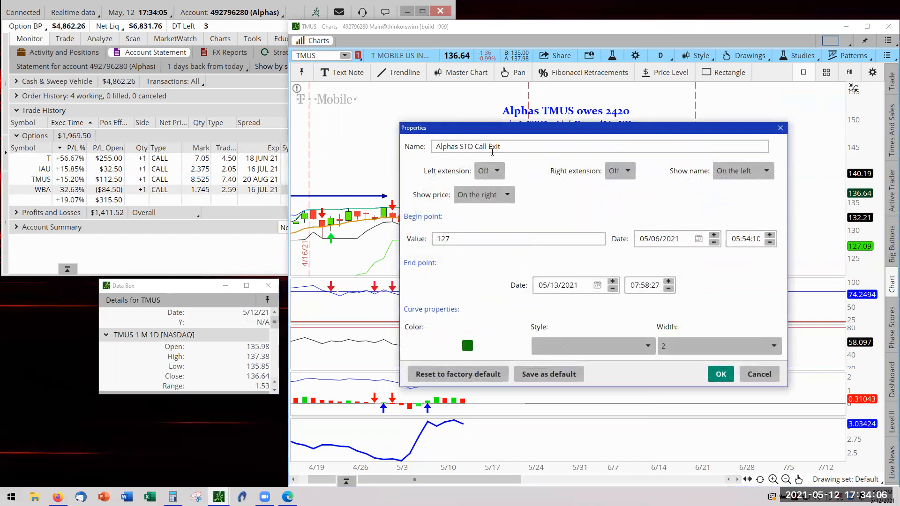
pyautogui.click(457, 239)
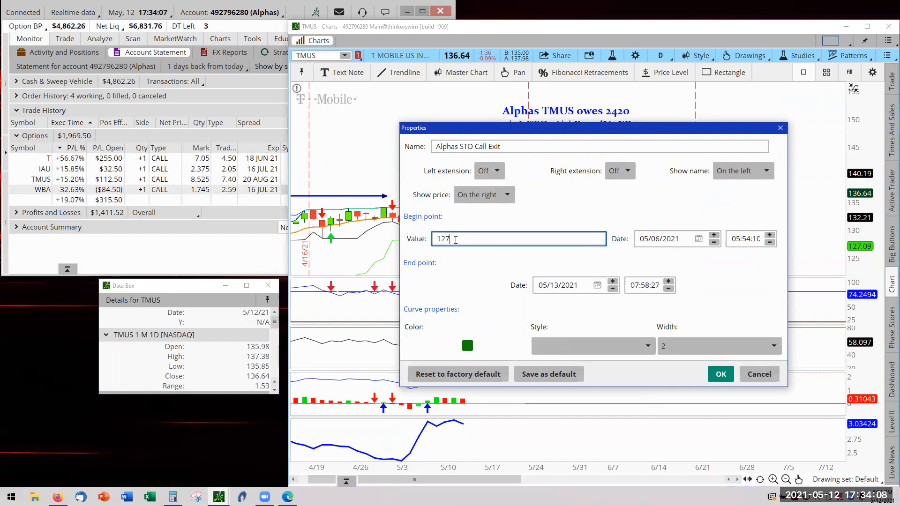
pyautogui.write('134.60')
pyautogui.write('5')
pyautogui.moveTo(508, 146); pyautogui.dragTo(430, 146)
pyautogui.hotkey('ctrl', 'c')
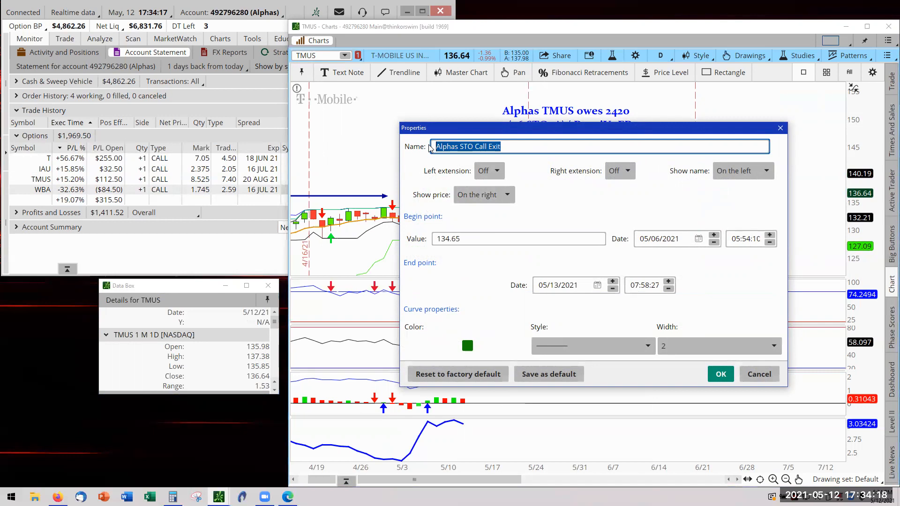
pyautogui.click(721, 374)
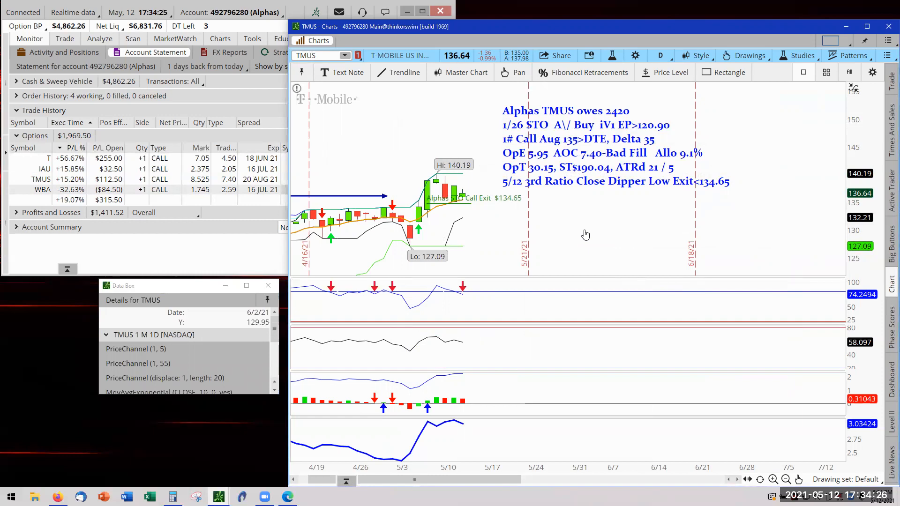
# Step: Enable Show orders in Chart Settings so the pending -1 MKT sell line appears on the TMUS chart
pyautogui.click(541, 131)
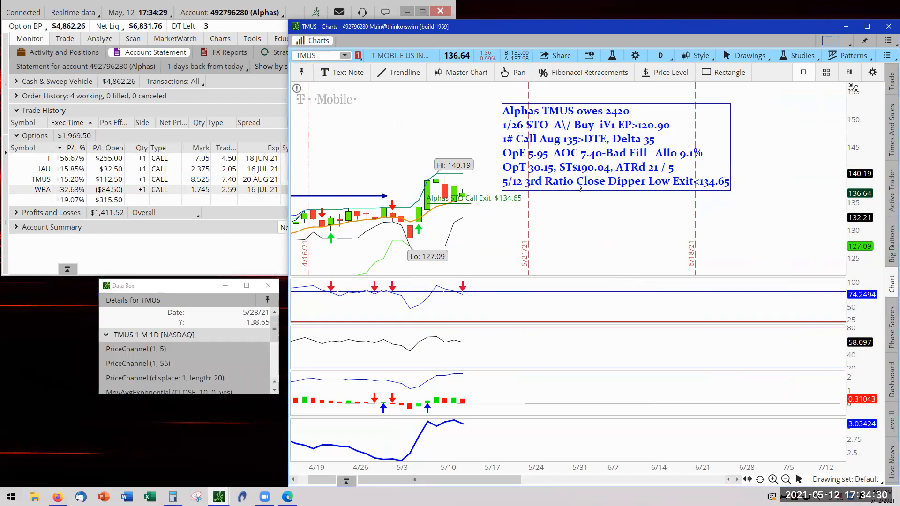
pyautogui.click(591, 211)
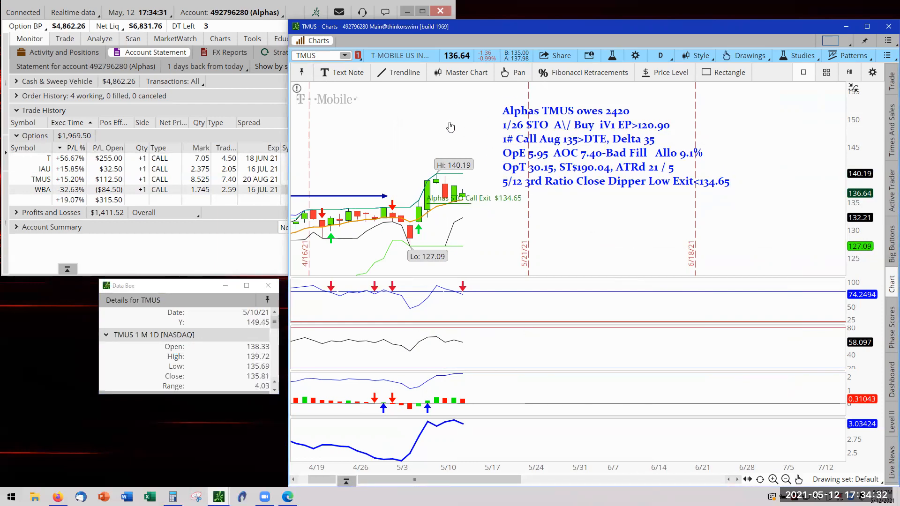
pyautogui.click(635, 56)
pyautogui.click(378, 145)
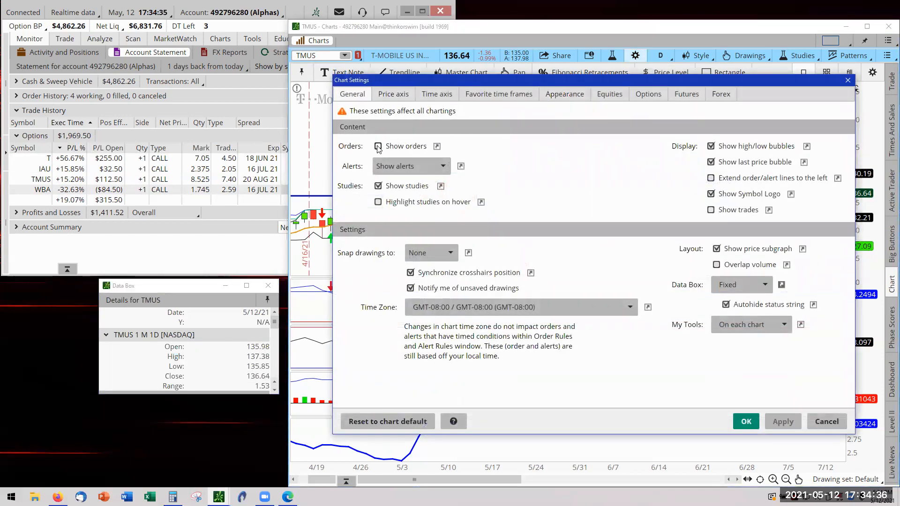
pyautogui.click(783, 421)
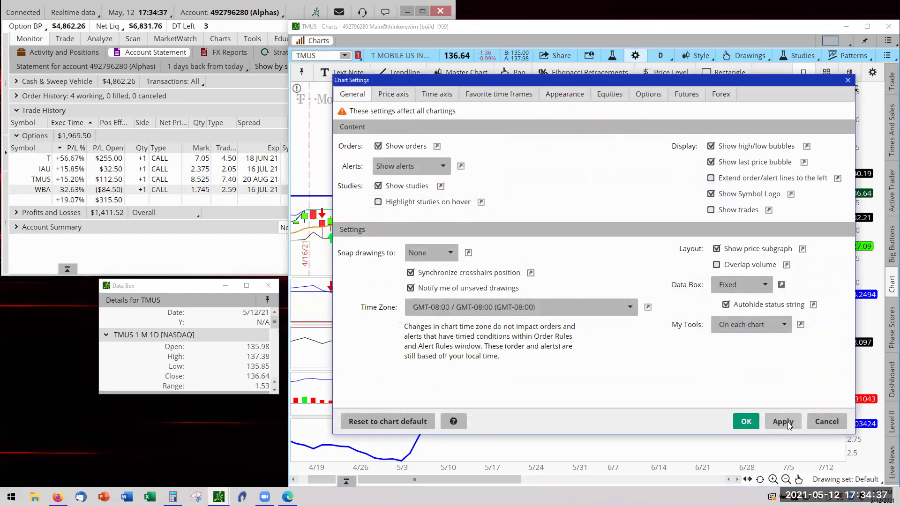
pyautogui.click(746, 421)
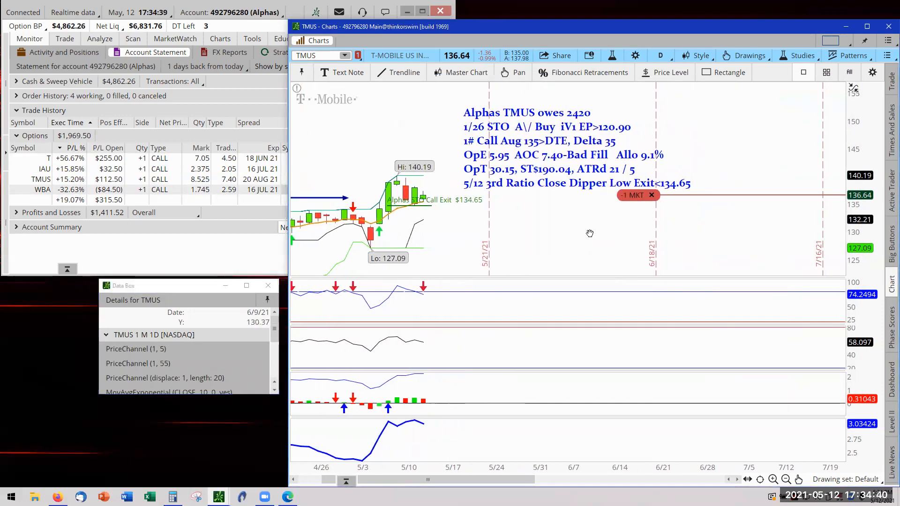
pyautogui.moveTo(635, 233); pyautogui.dragTo(492, 224)
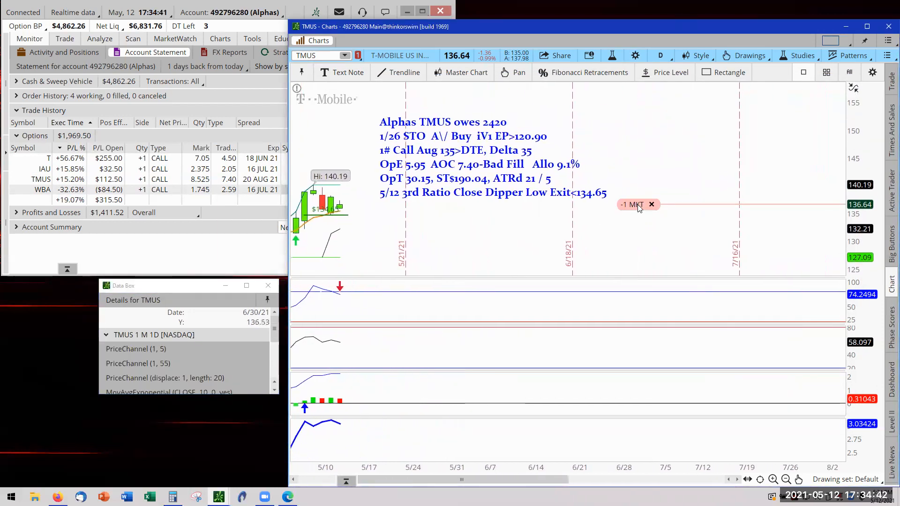
# Step: Edit the pending -1 MKT sell order's rules, setting the trigger threshold to 134.65 and saving
pyautogui.rightClick(636, 205)
pyautogui.click(675, 248)
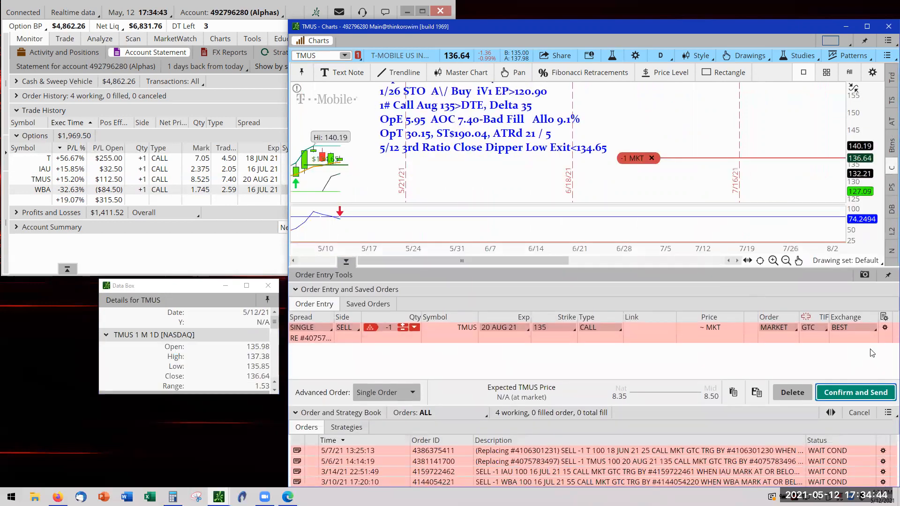
pyautogui.click(884, 328)
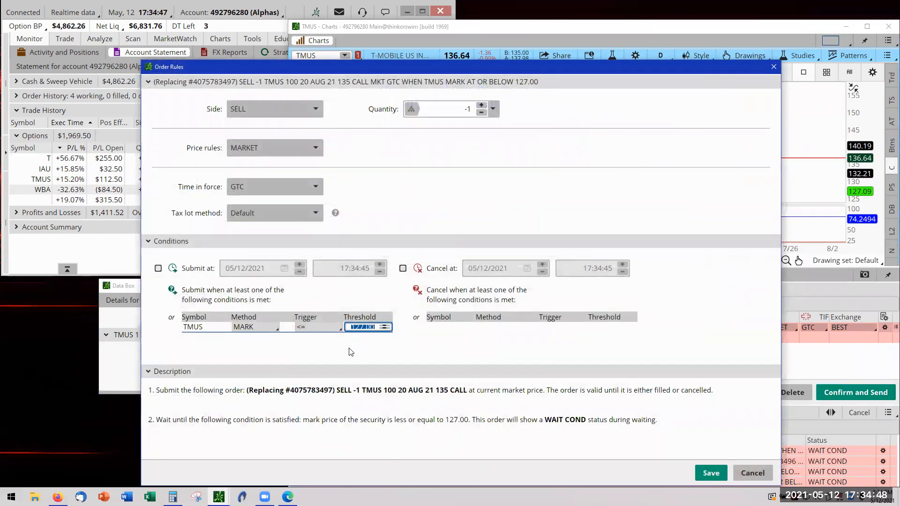
pyautogui.write('134.65')
pyautogui.click(711, 473)
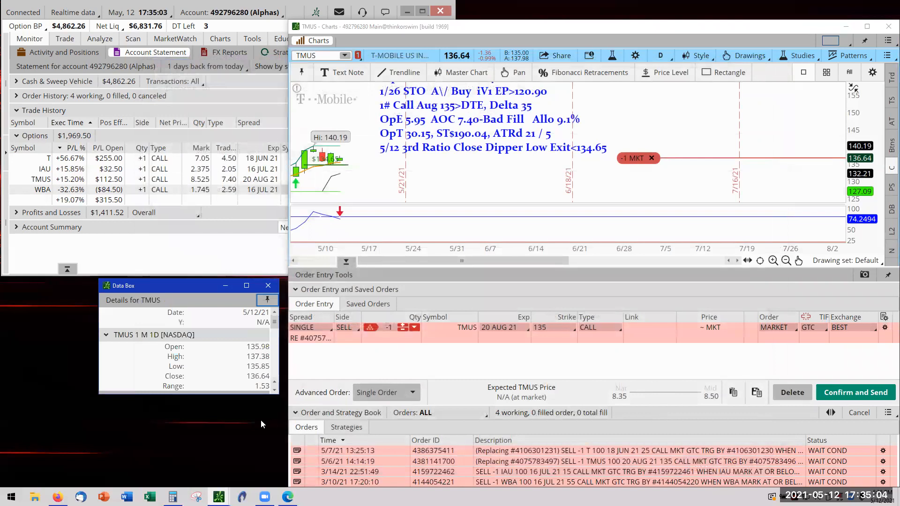
# Step: Send the replacement sell-to-close order with note 'Alphas STO Call Exit' and Save last used mode checked
pyautogui.click(296, 412)
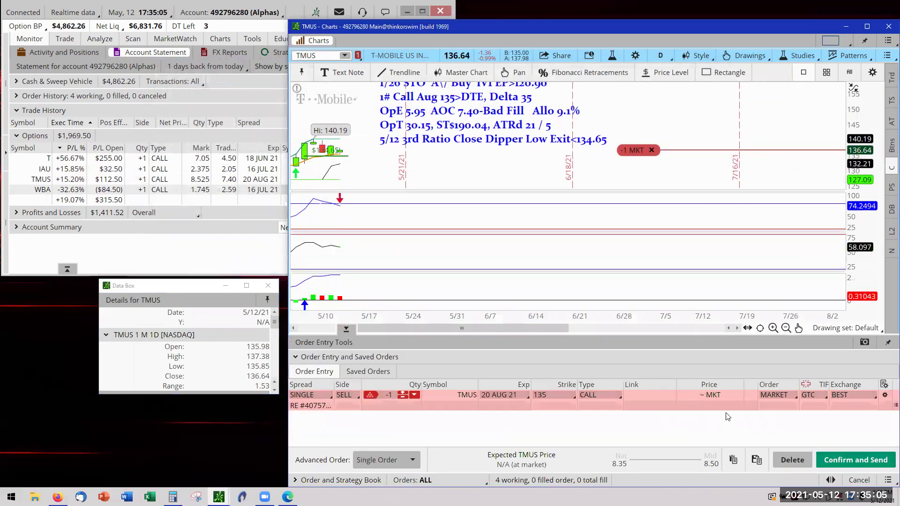
pyautogui.click(850, 460)
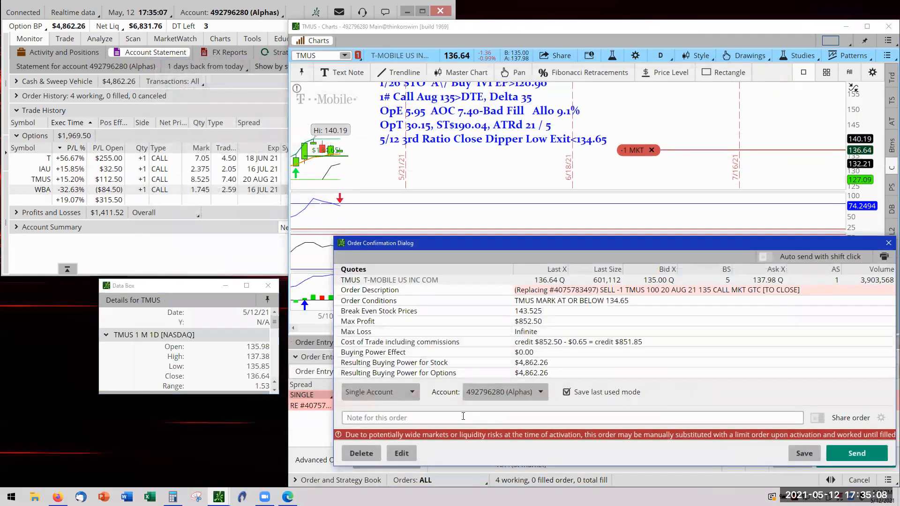
pyautogui.hotkey('ctrl', 'v')
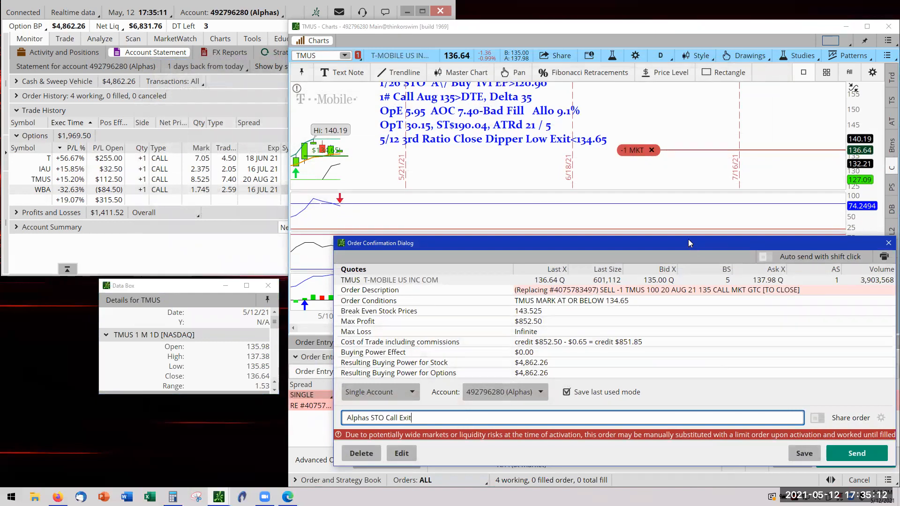
pyautogui.moveTo(688, 243); pyautogui.dragTo(664, 135)
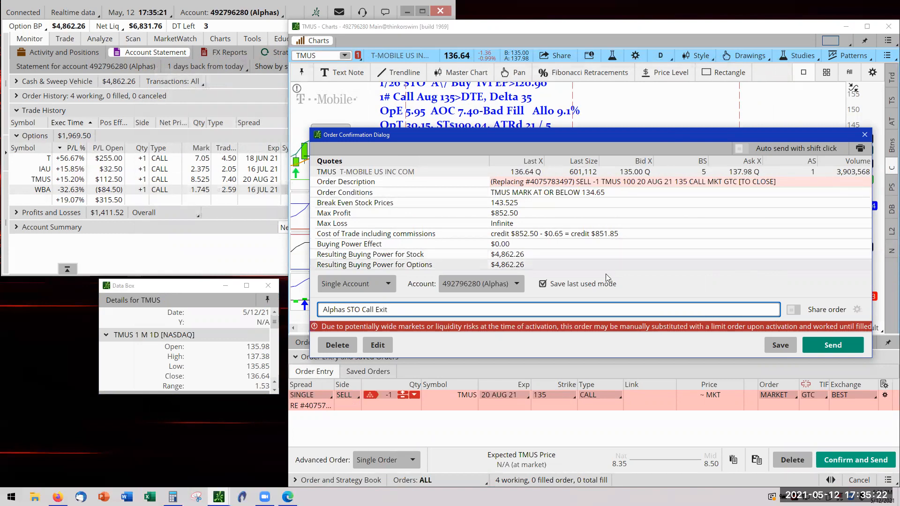
pyautogui.click(542, 283)
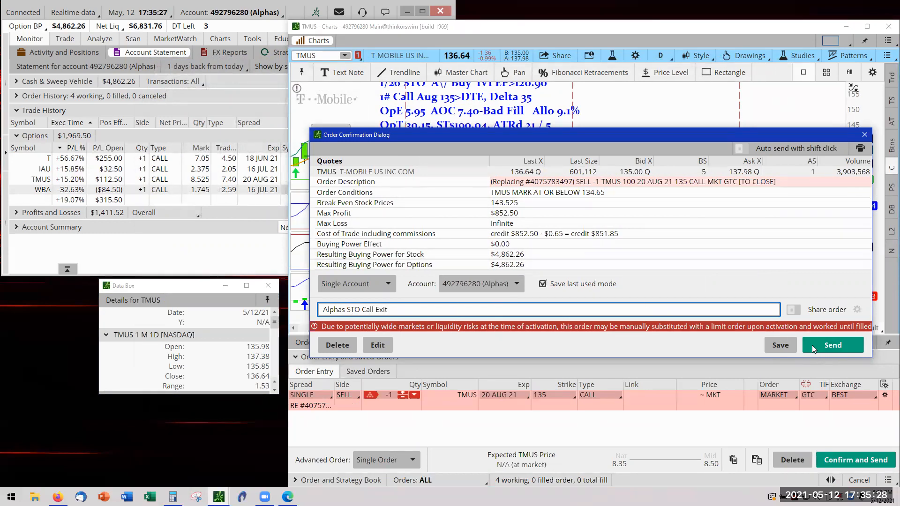
pyautogui.click(831, 344)
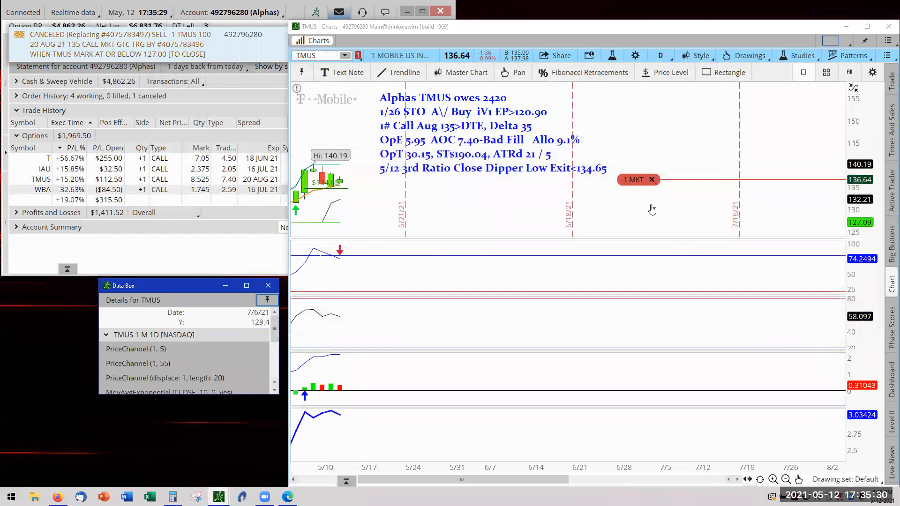
# Step: Turn off Show orders in Chart Settings and bring the Losers Become Winners PDF to the front
pyautogui.click(633, 55)
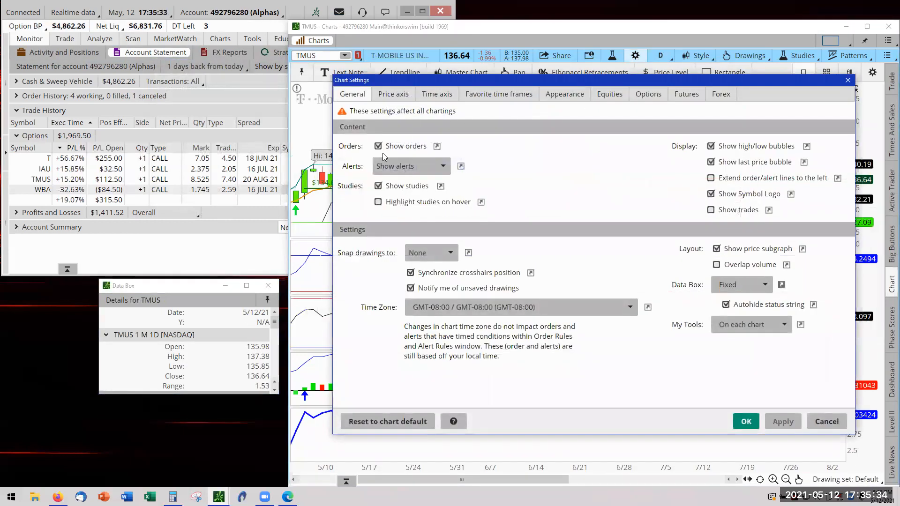
pyautogui.click(378, 146)
pyautogui.click(782, 421)
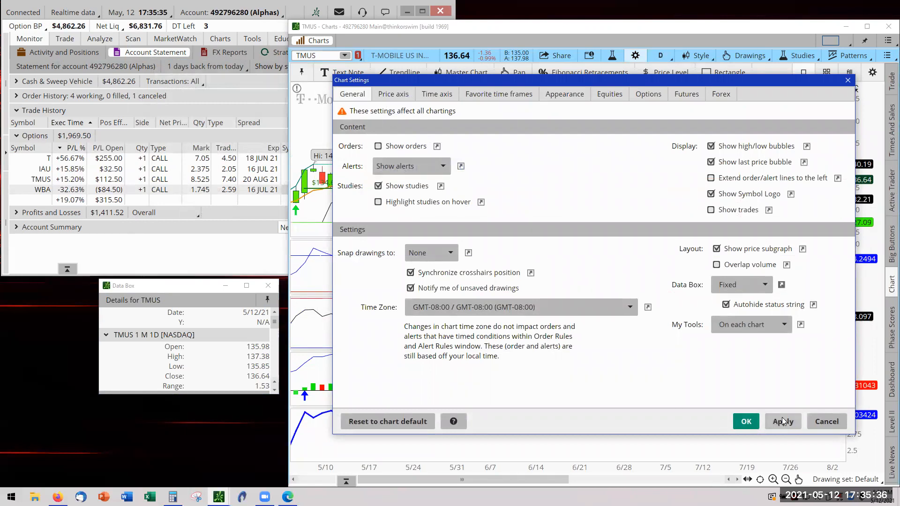
pyautogui.click(746, 421)
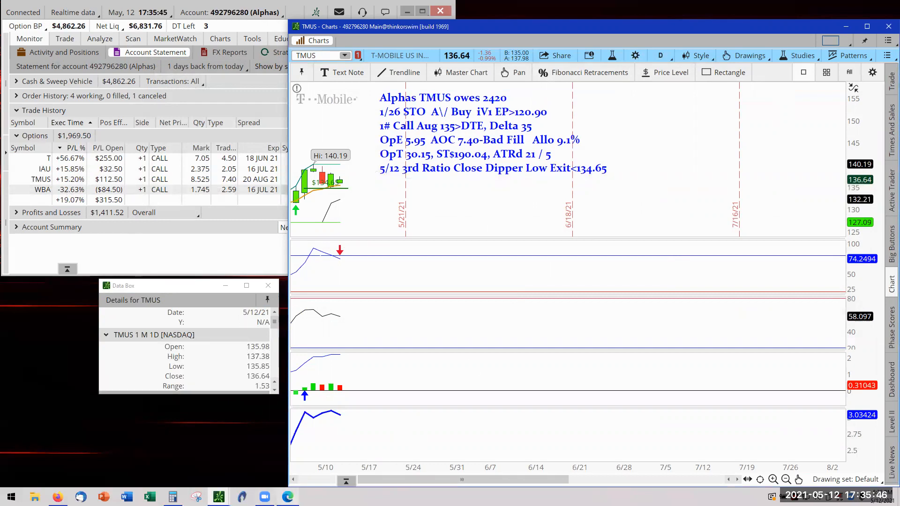
pyautogui.click(287, 497)
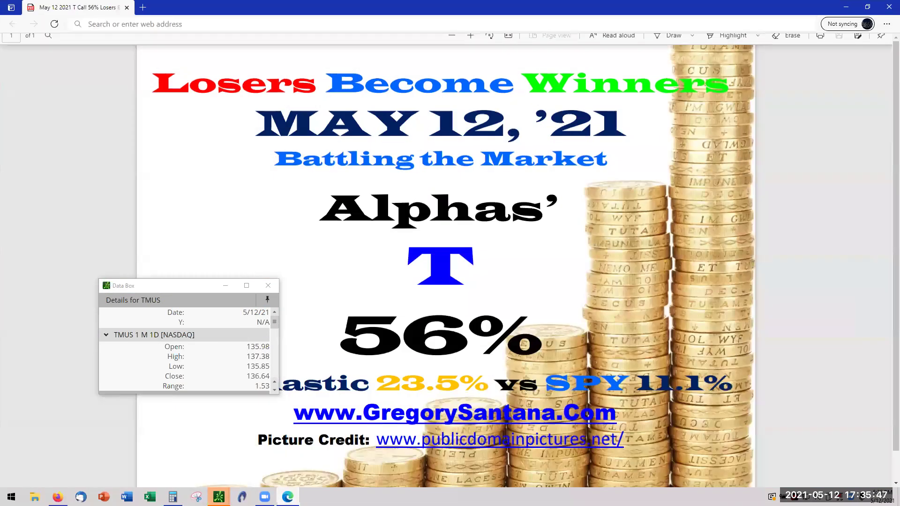
pyautogui.click(208, 290)
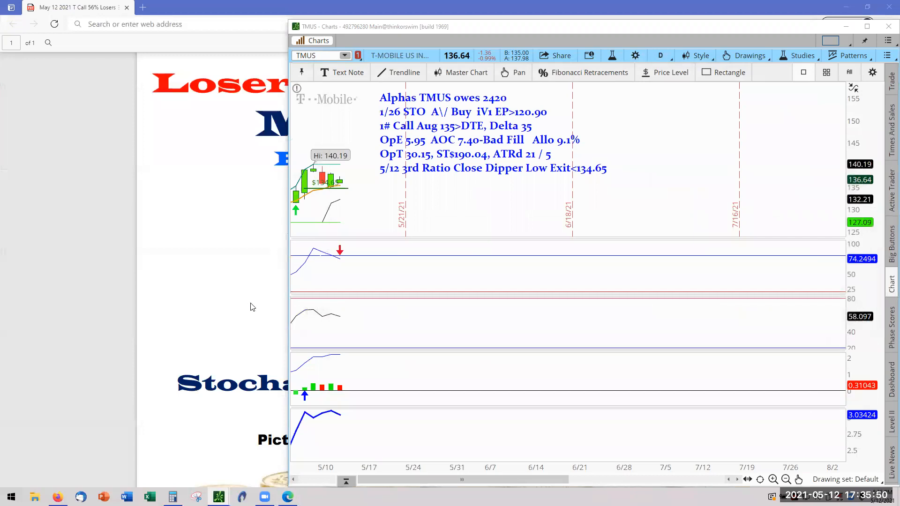
pyautogui.click(253, 400)
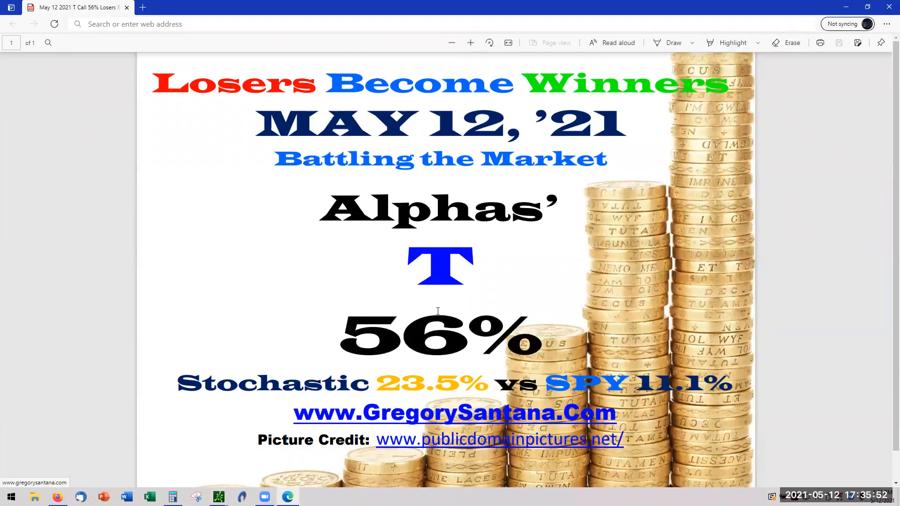